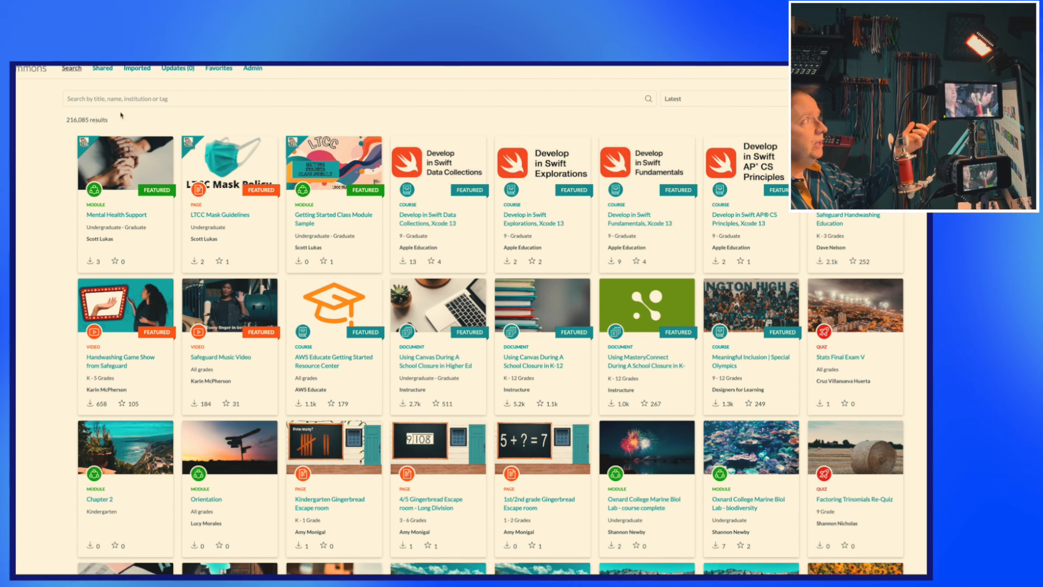
Step: Search Commons for "Anthropology" and look over the matching resources
left_click(114, 101)
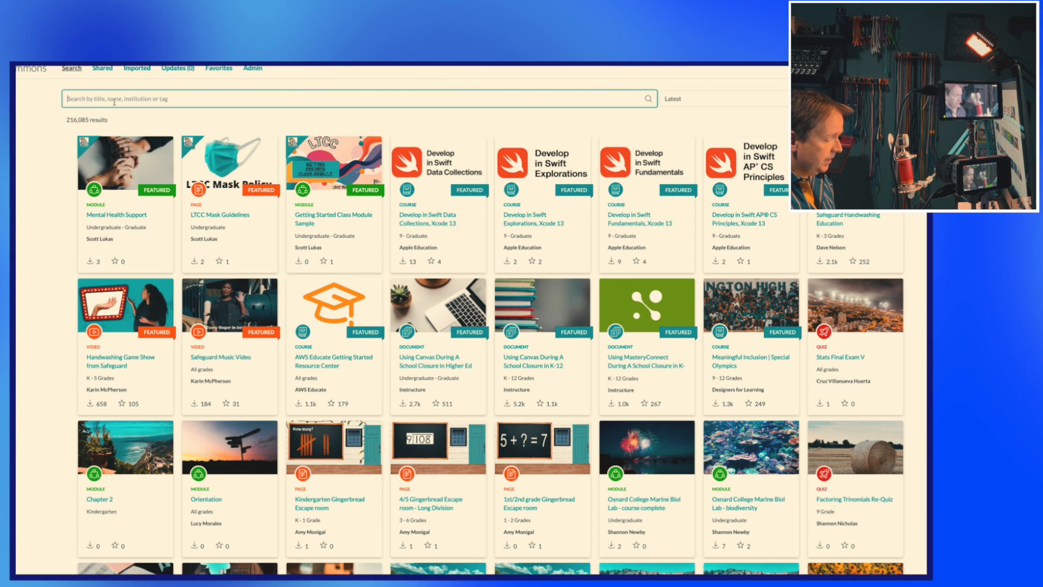
type("Ant")
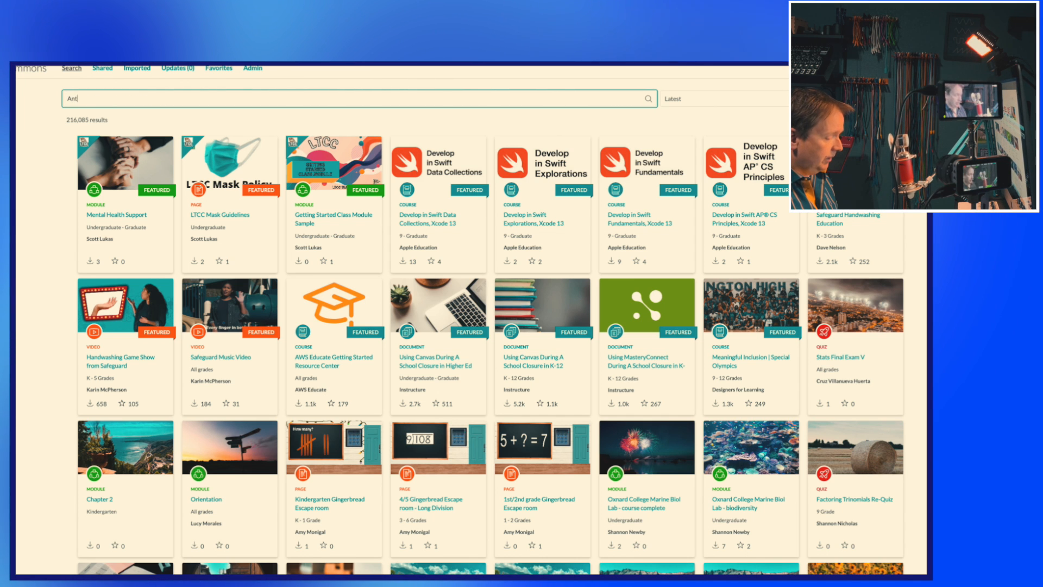
type("hropology")
key("Return")
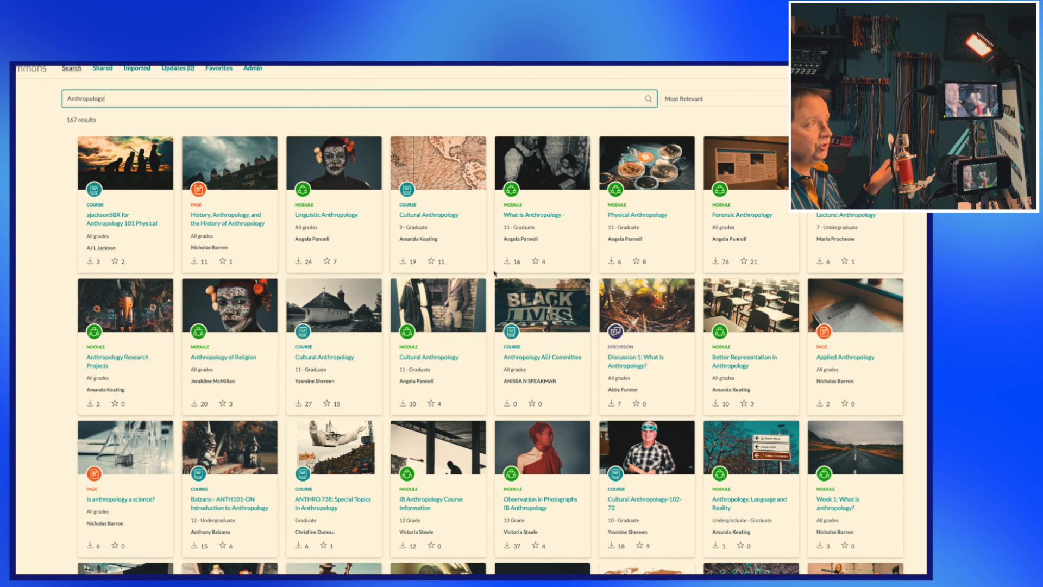
scroll(353, 271, "down", 2)
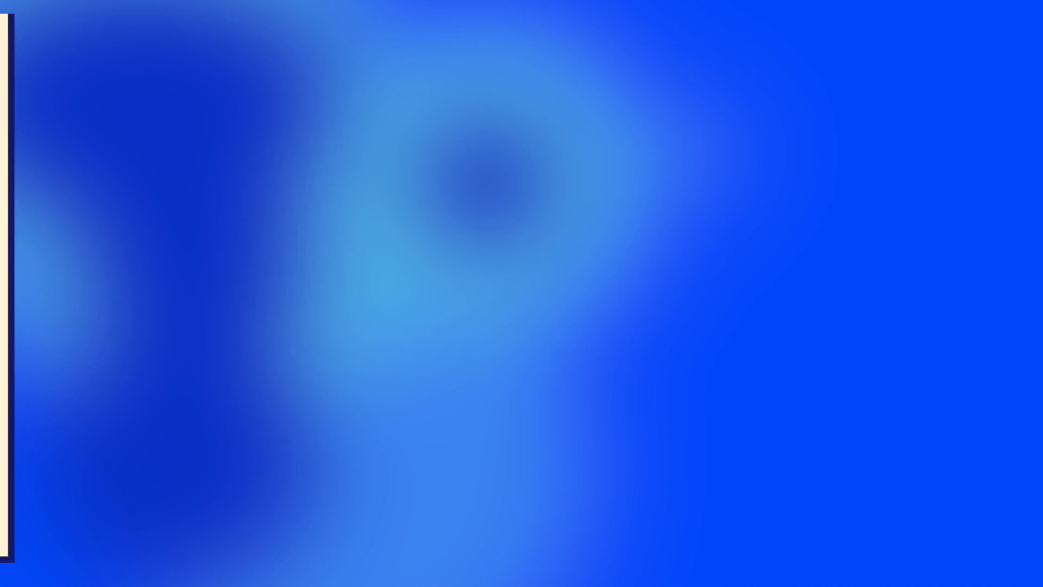
scroll(205, 232, "up", 3)
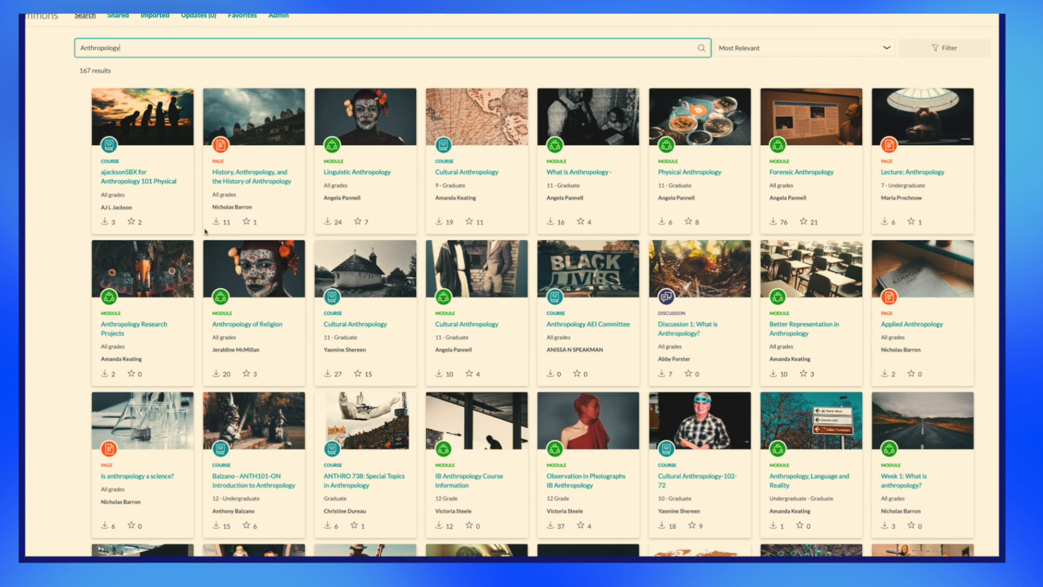
Step: Try filtering the Anthropology results to modules and courses, then remove both type filters
left_click(944, 49)
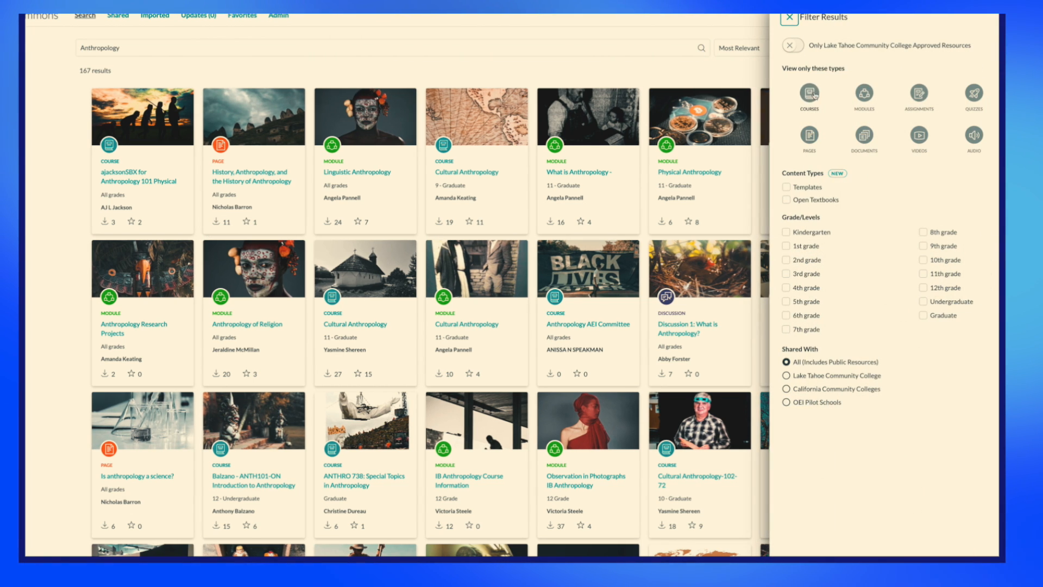
left_click(865, 95)
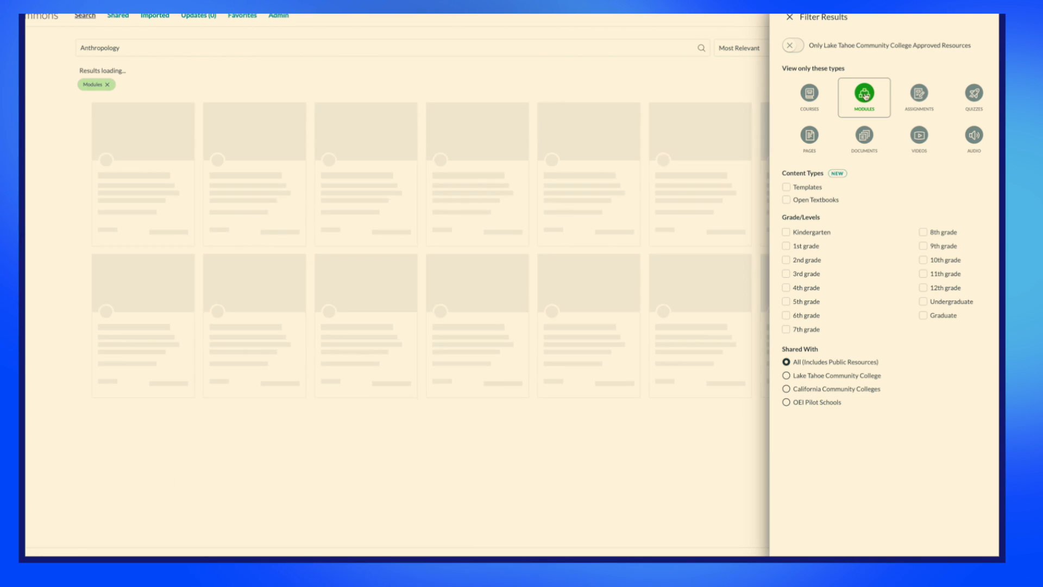
left_click(810, 94)
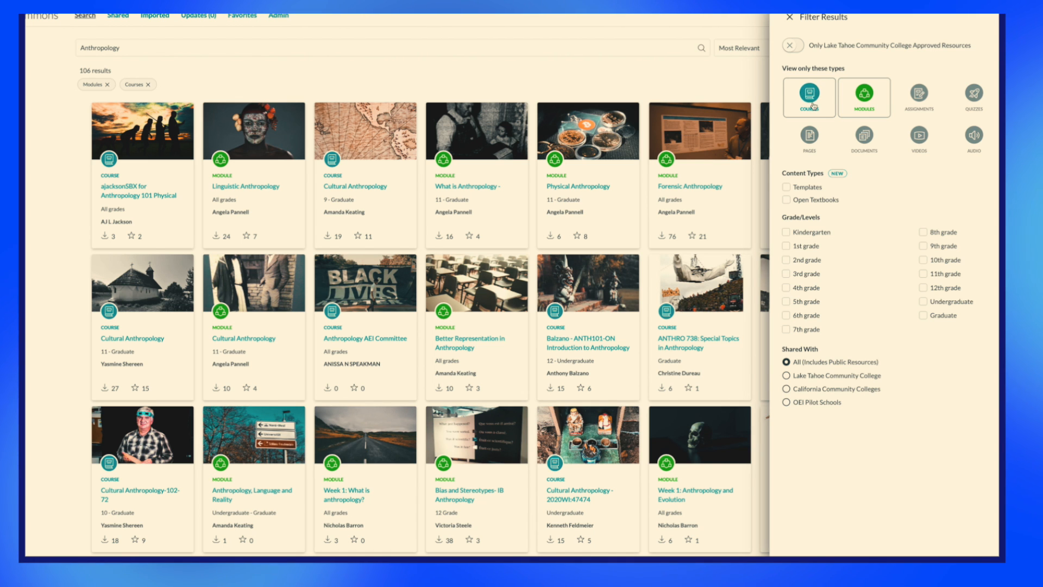
left_click(813, 104)
left_click(863, 99)
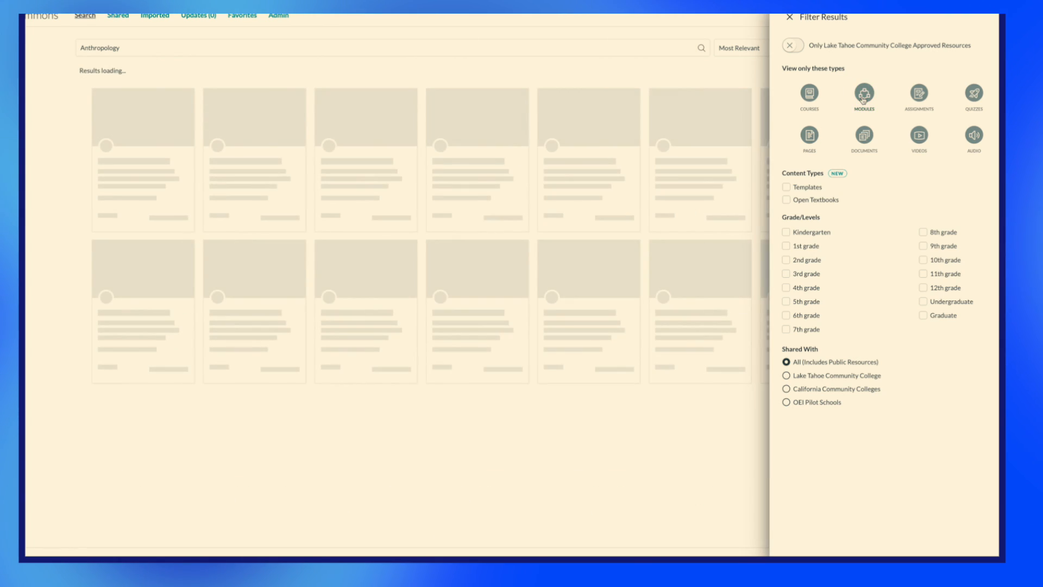
Step: Try limiting the results to Lake Tahoe Community College Approved Resources, then lift that limit and close the filters
left_click(795, 45)
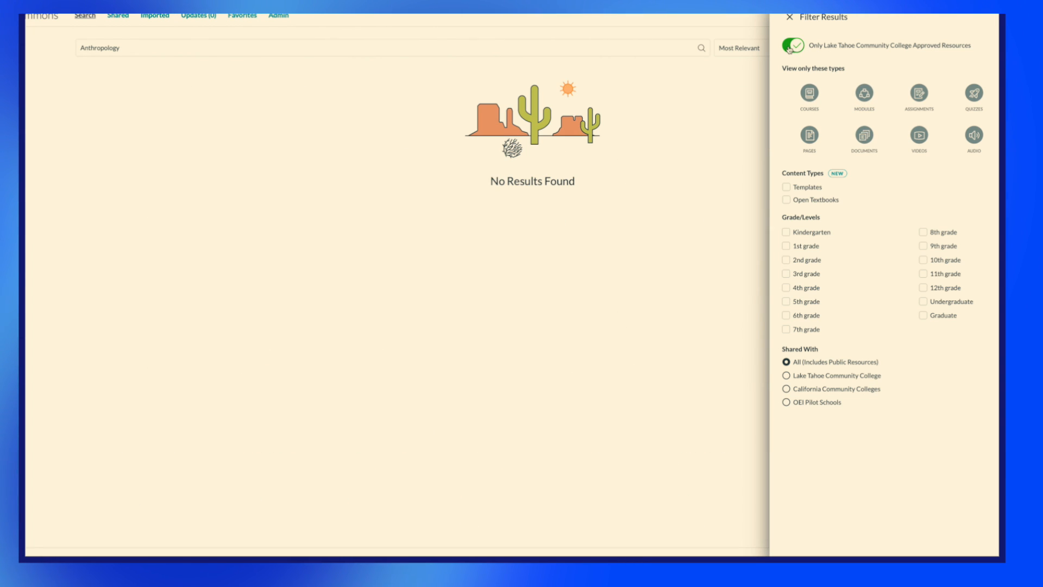
left_click(790, 48)
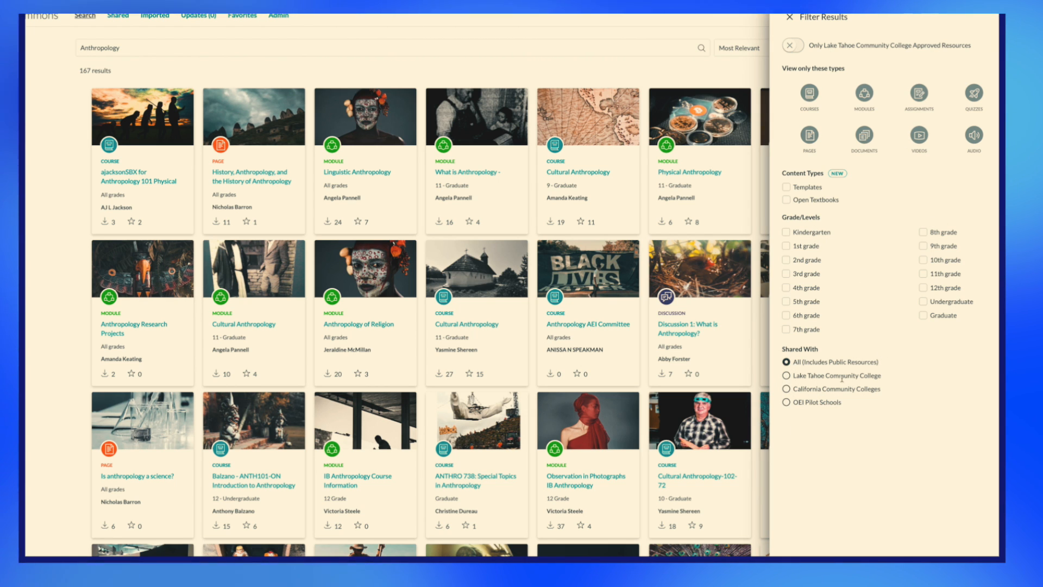
left_click(791, 18)
Step: Check the sort order choices for the search results
left_click(886, 48)
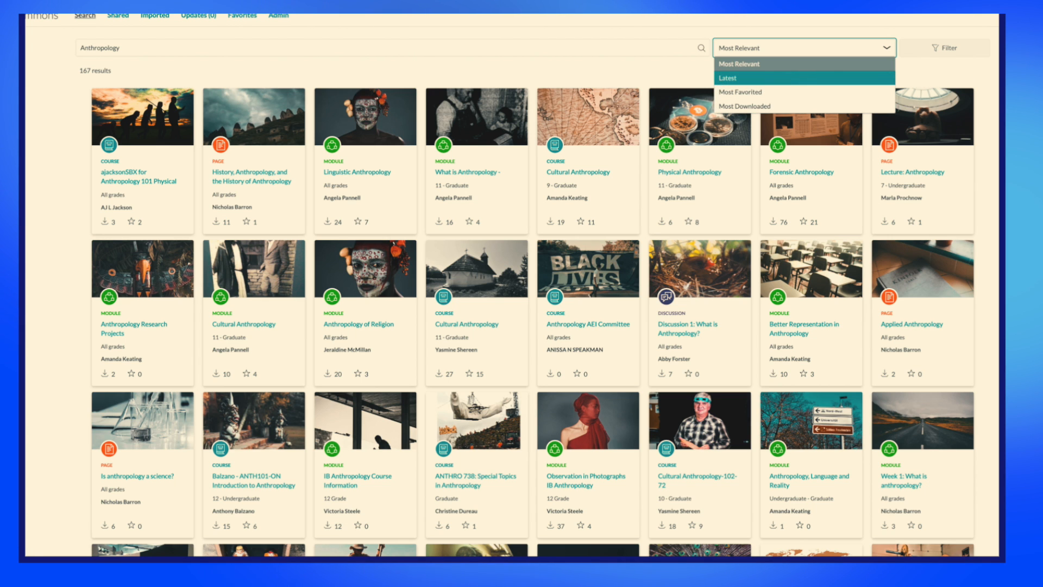
left_click(944, 48)
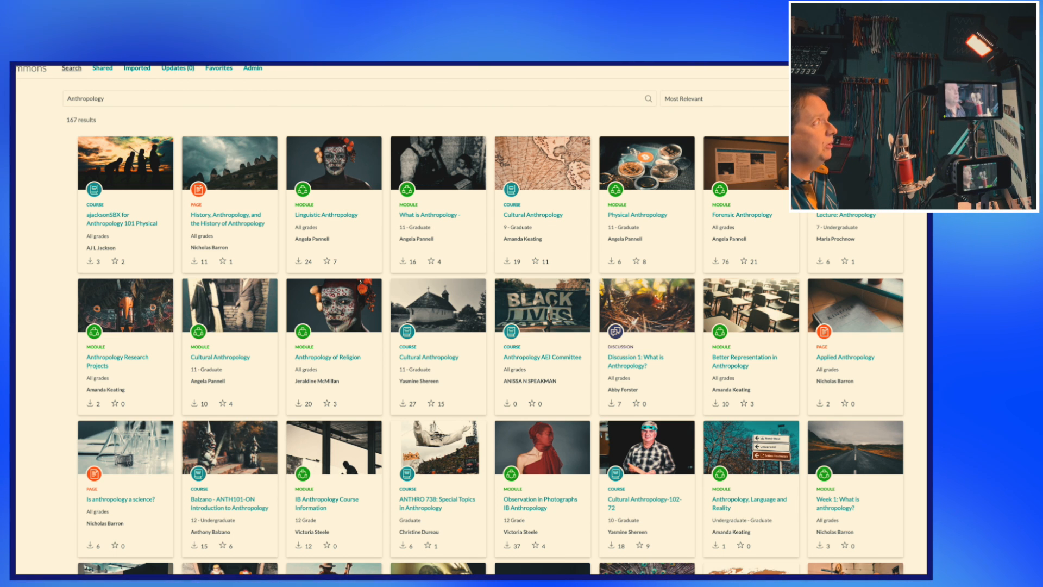
Step: Return to the full Commons resource listing and clear the Anthropology search text
left_click(70, 71)
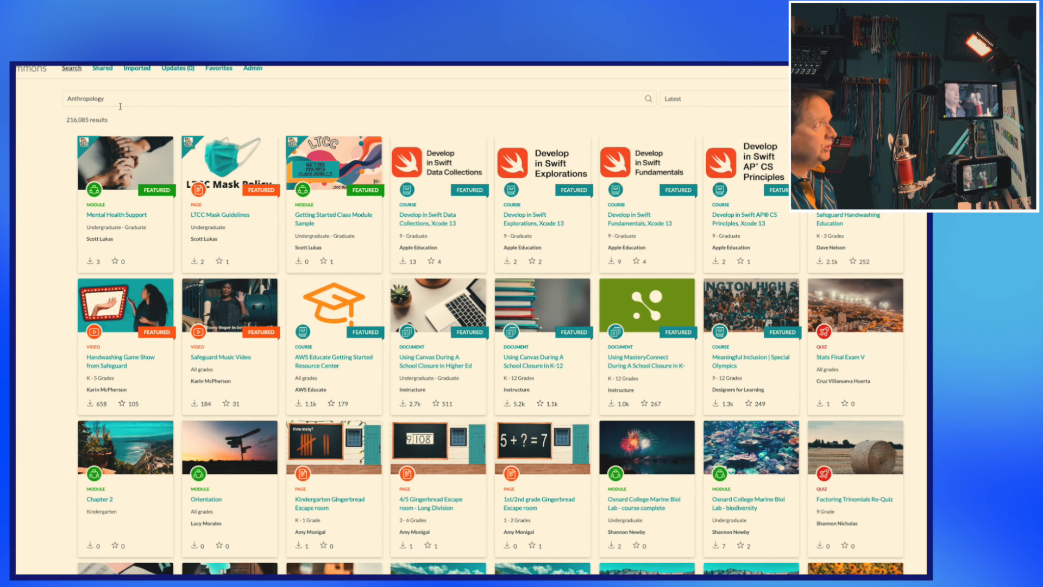
left_click(95, 98)
key("BackSpace")
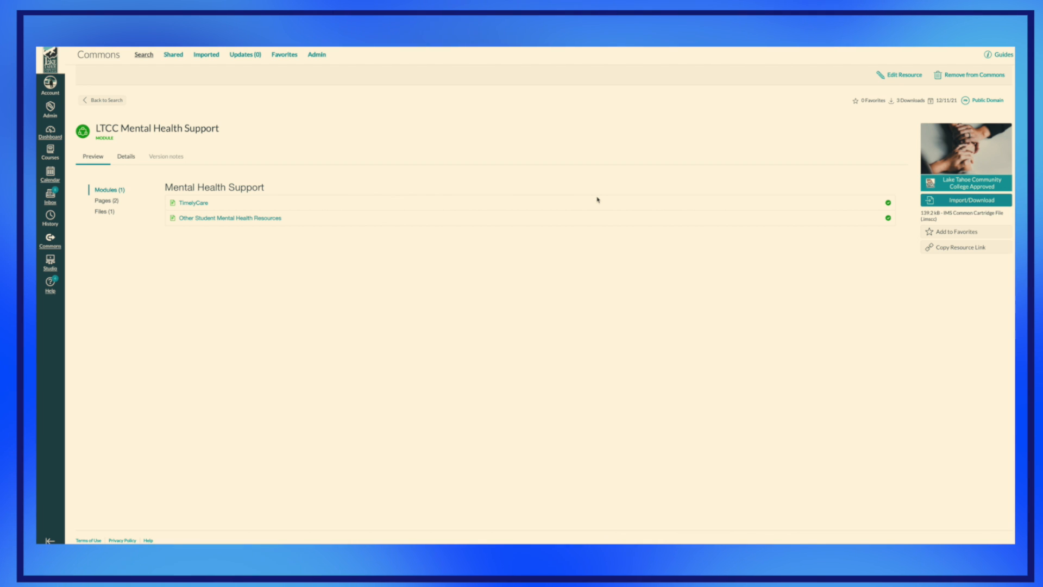
Step: Add the LTCC Mental Health Support module to the favorites and copy its resource link
left_click(935, 232)
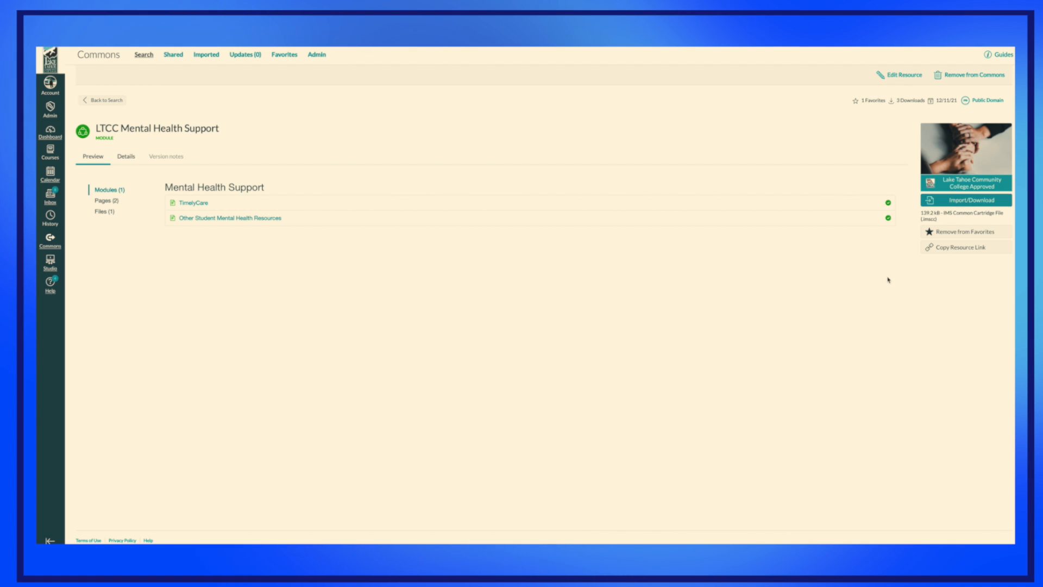
left_click(957, 248)
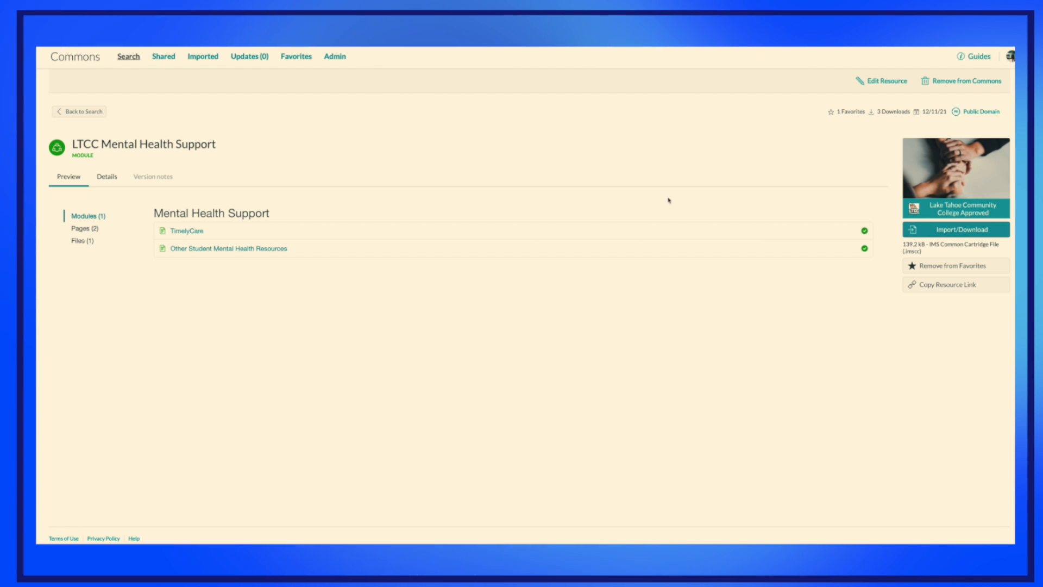
Step: Reopen LTCC Mental Health Support from the Commons listing, review the courses it can be imported into, and close the import options
left_click(123, 62)
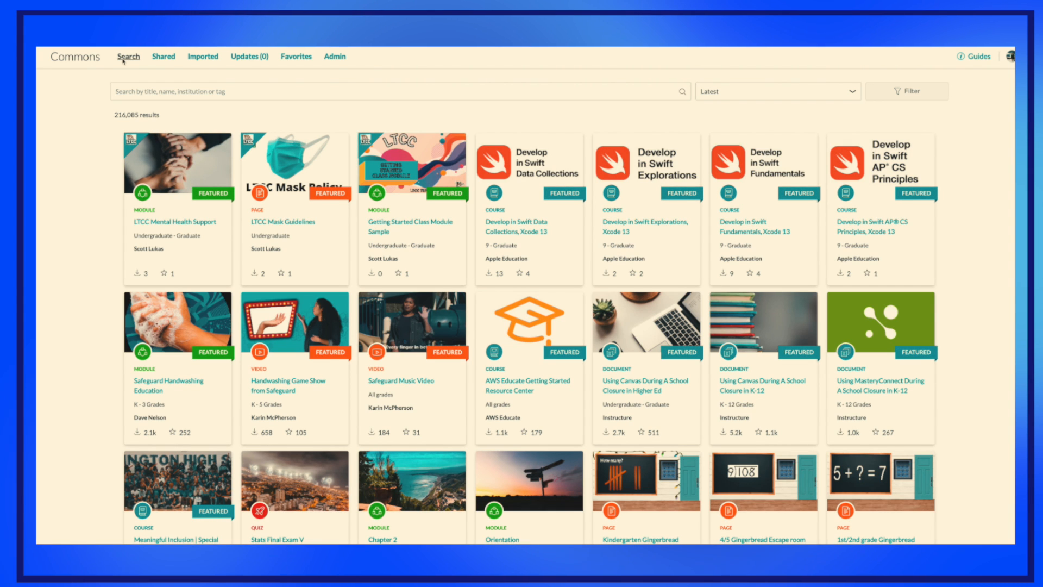
left_click(174, 222)
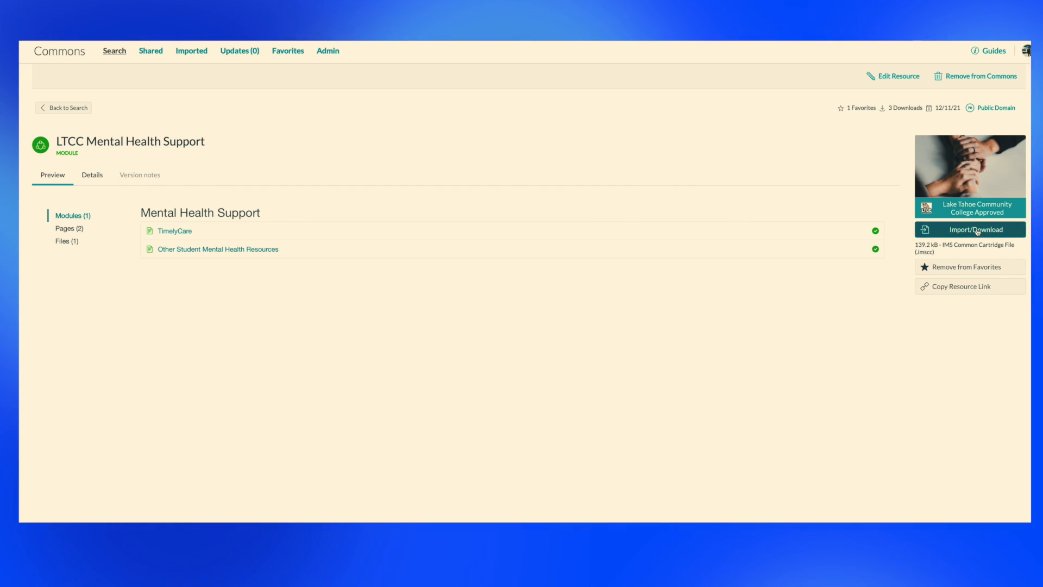
left_click(985, 235)
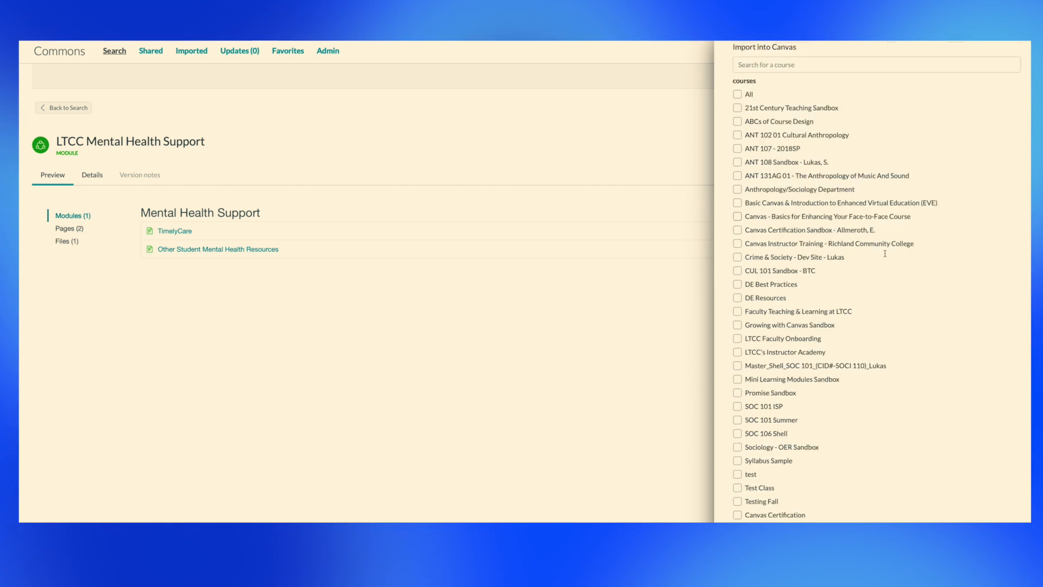
scroll(813, 394, "down", 5)
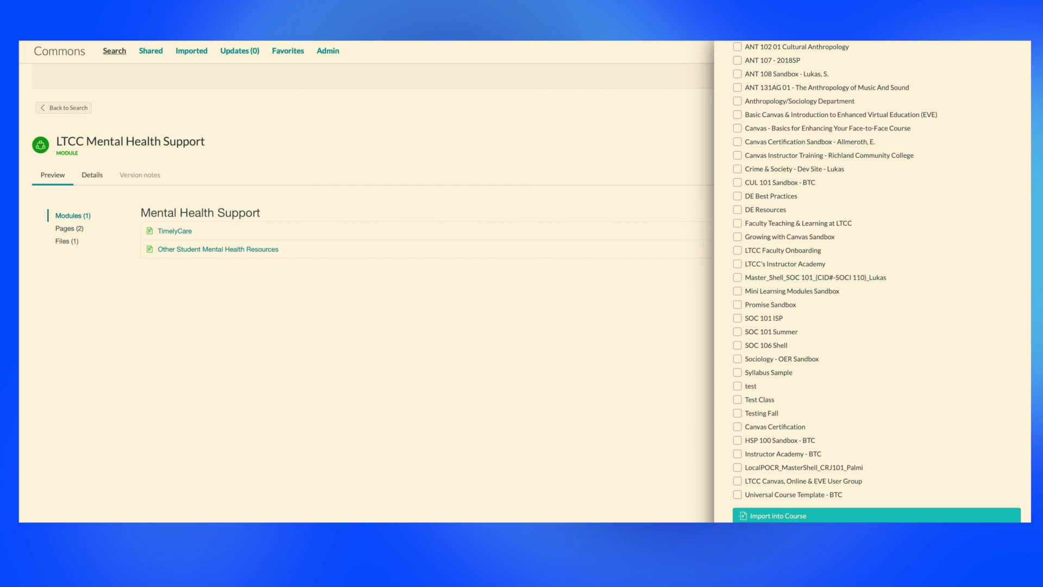
scroll(872, 212, "up", 3)
scroll(871, 212, "up", 2)
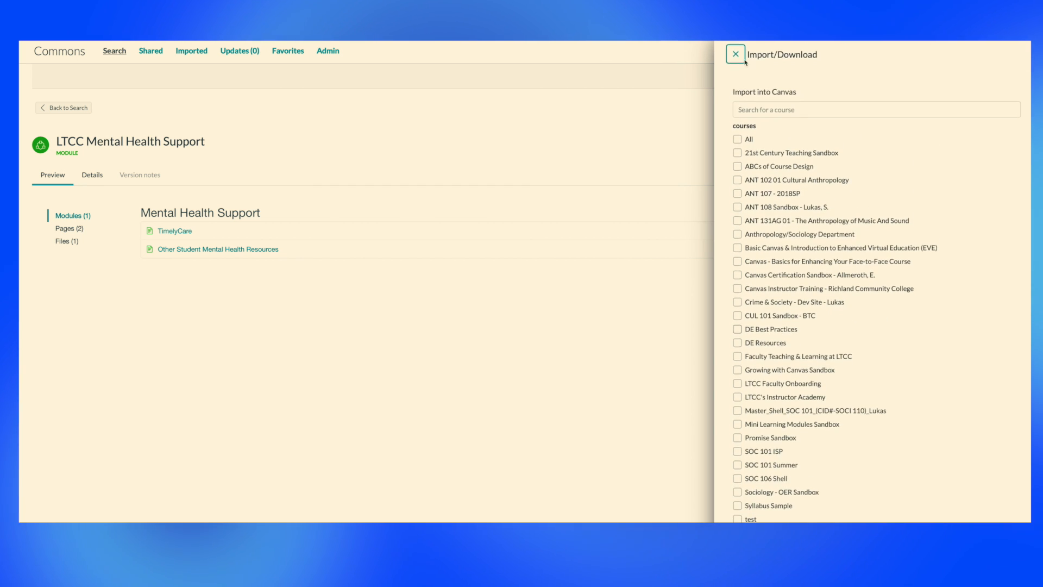
left_click(739, 54)
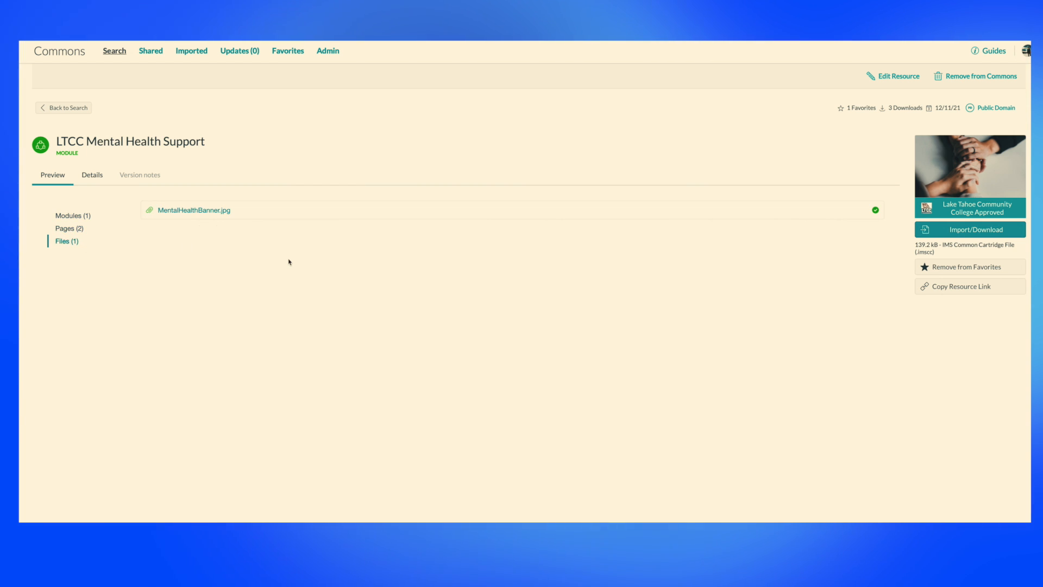
Step: Open MentalHealthBanner.jpg from the module's files preview
left_click(221, 211)
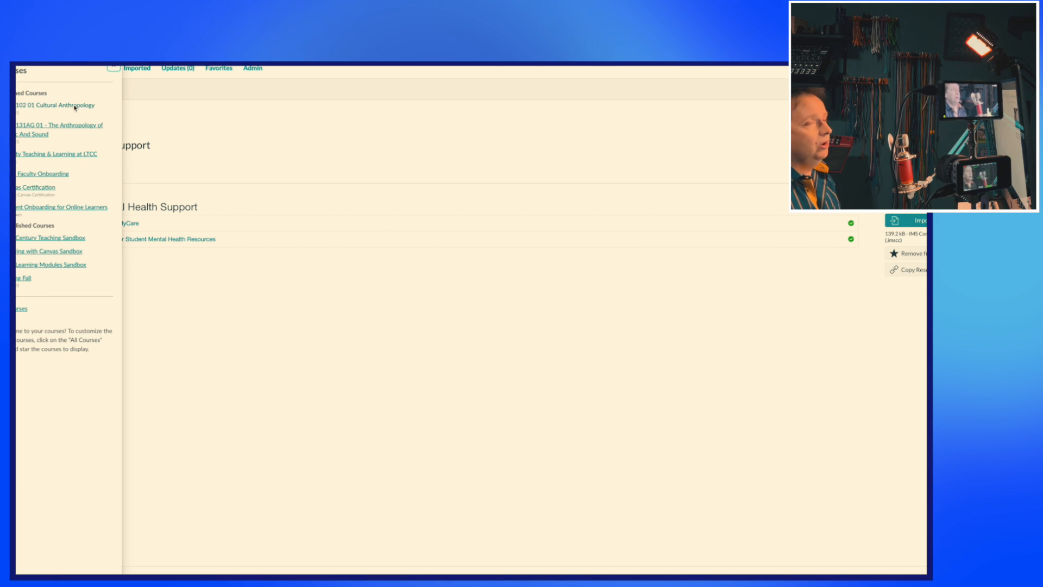
Step: Open the ANT 102 01 Cultural Anthropology course and start sharing its Getting Started With ANT 102 module to Commons
left_click(74, 106)
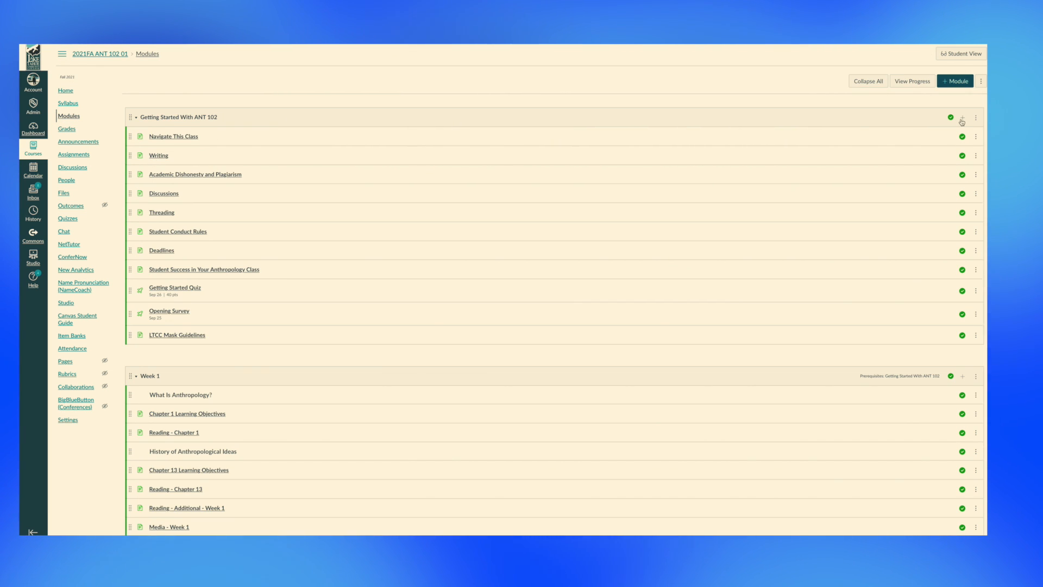
left_click(976, 118)
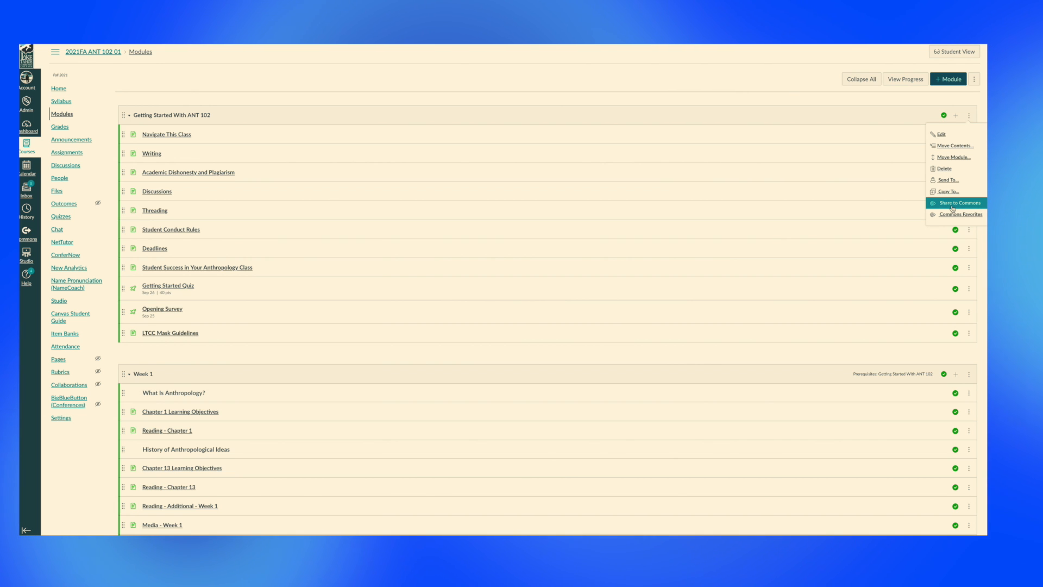
left_click(953, 208)
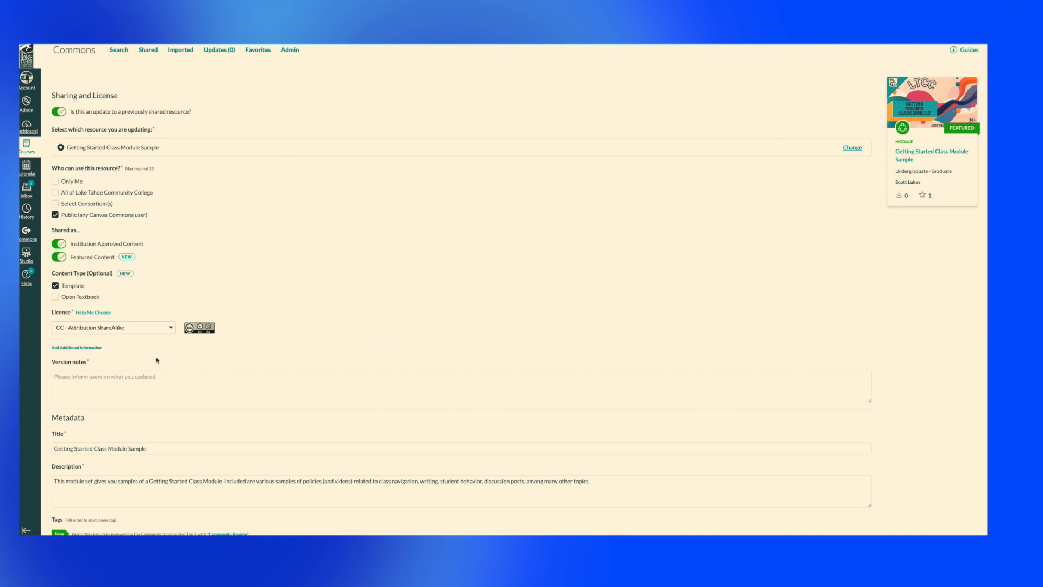
Step: Review the module's sharing form, covering license, version notes, title, description, tags, image and grade levels
scroll(164, 328, "down", 3)
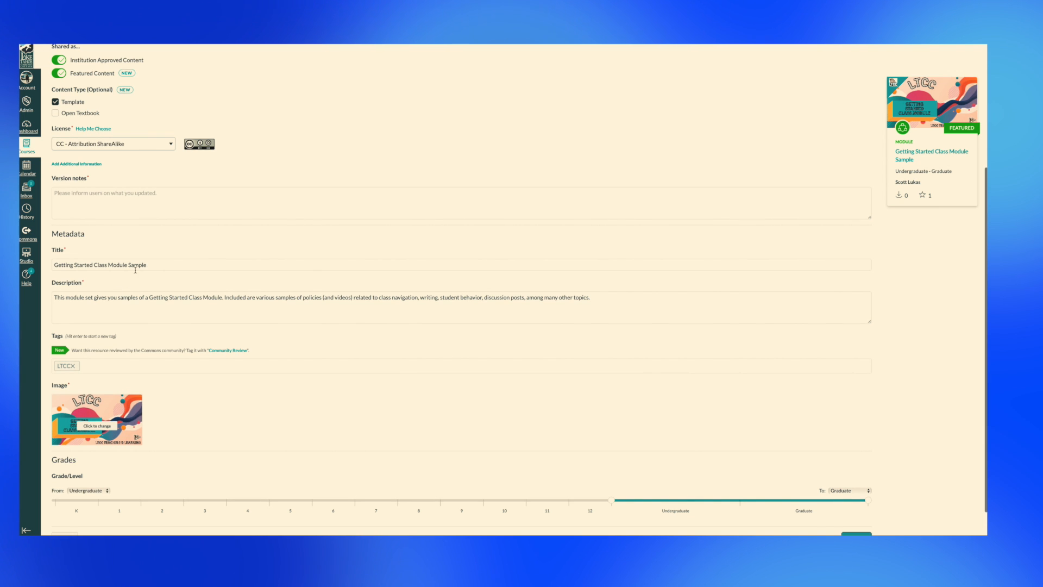
scroll(136, 270, "down", 2)
left_click(100, 330)
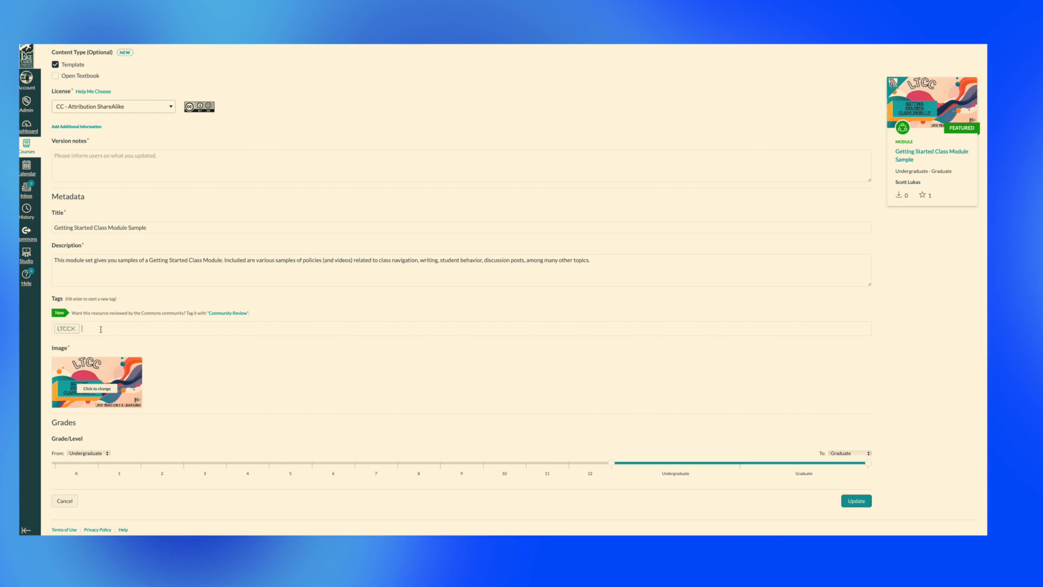
scroll(325, 371, "up", 1)
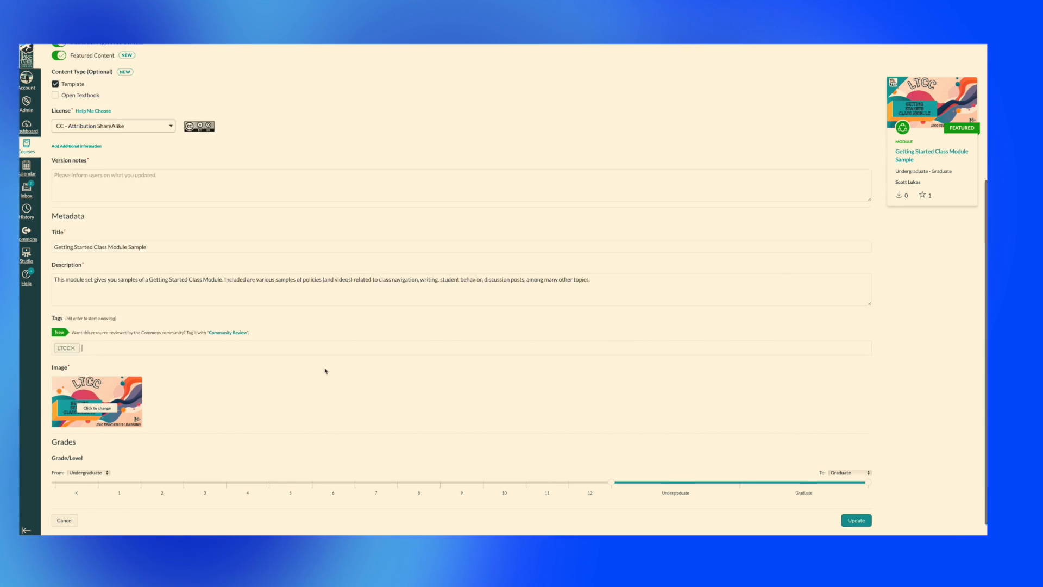
scroll(324, 370, "up", 5)
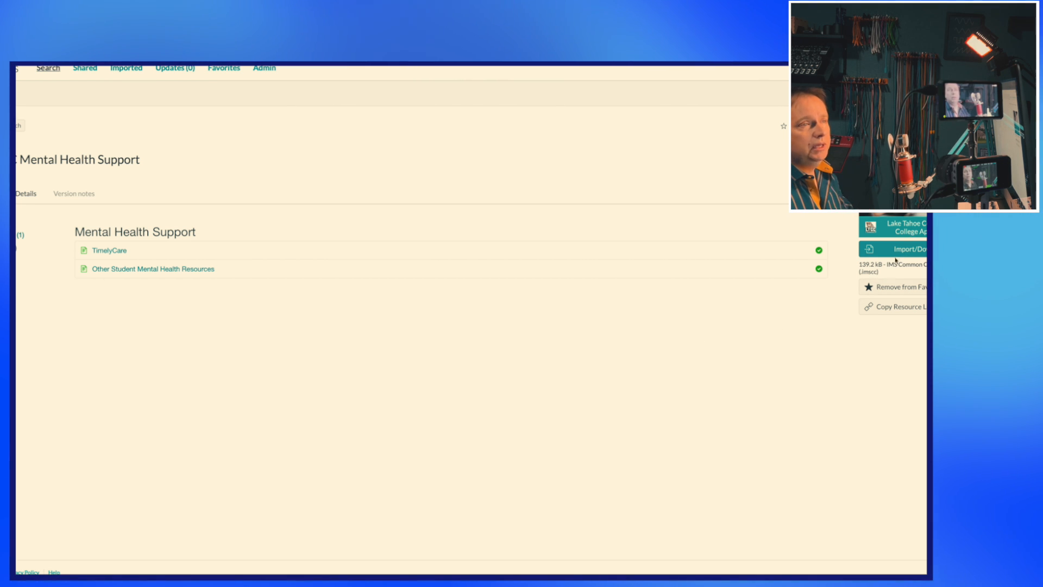
Step: Import the LTCC Mental Health Support module into the course ANT 131AG 01 - The Anthropology of Music And Sound
left_click(909, 249)
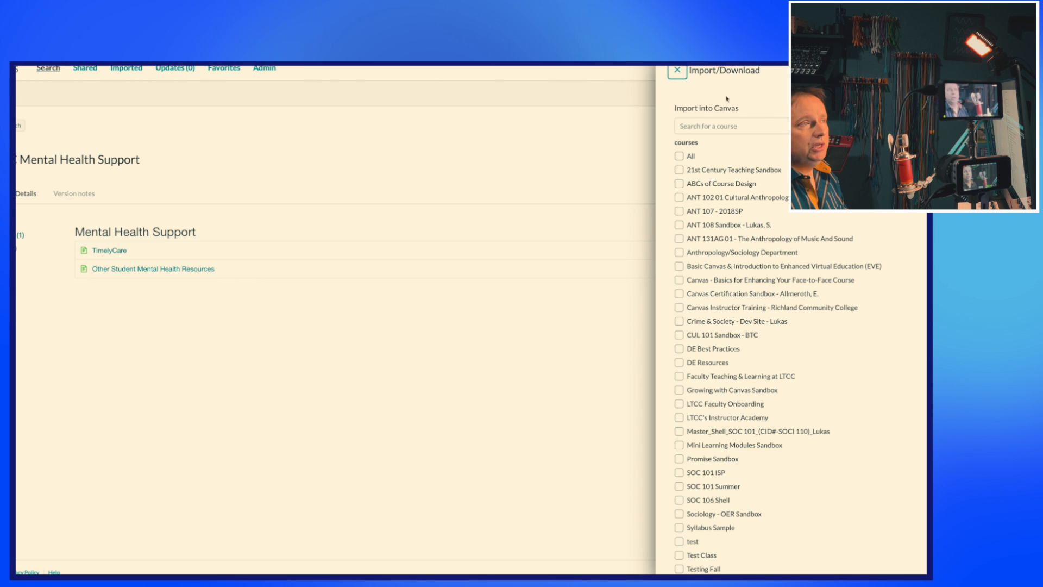
scroll(715, 294, "down", 10)
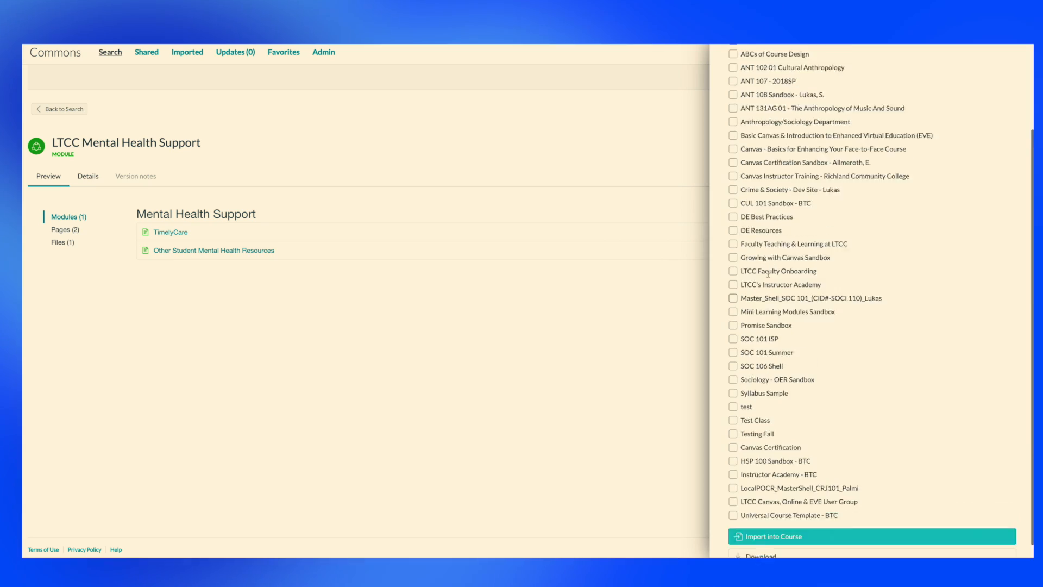
scroll(768, 275, "up", 5)
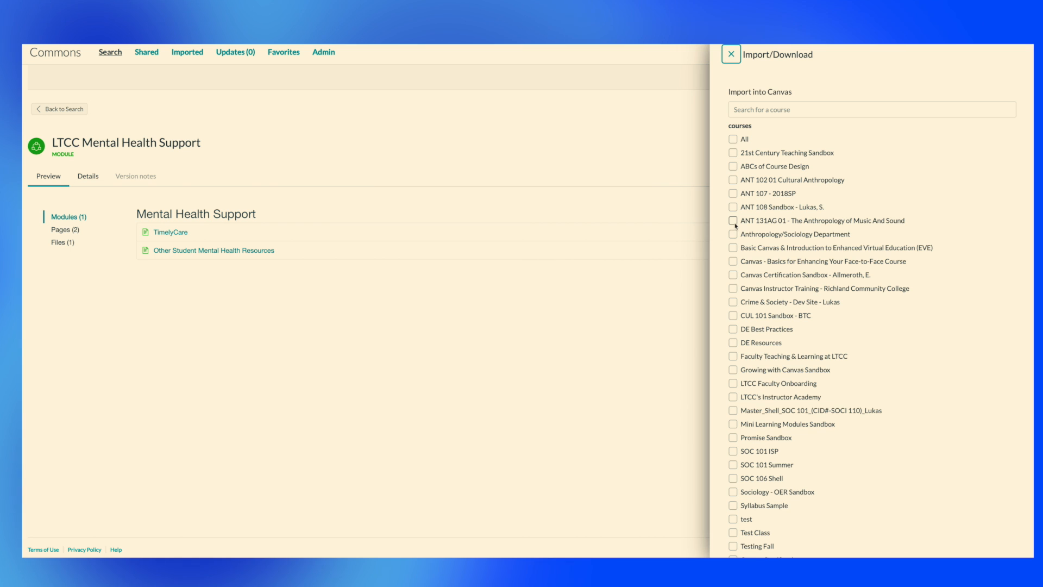
left_click(749, 109)
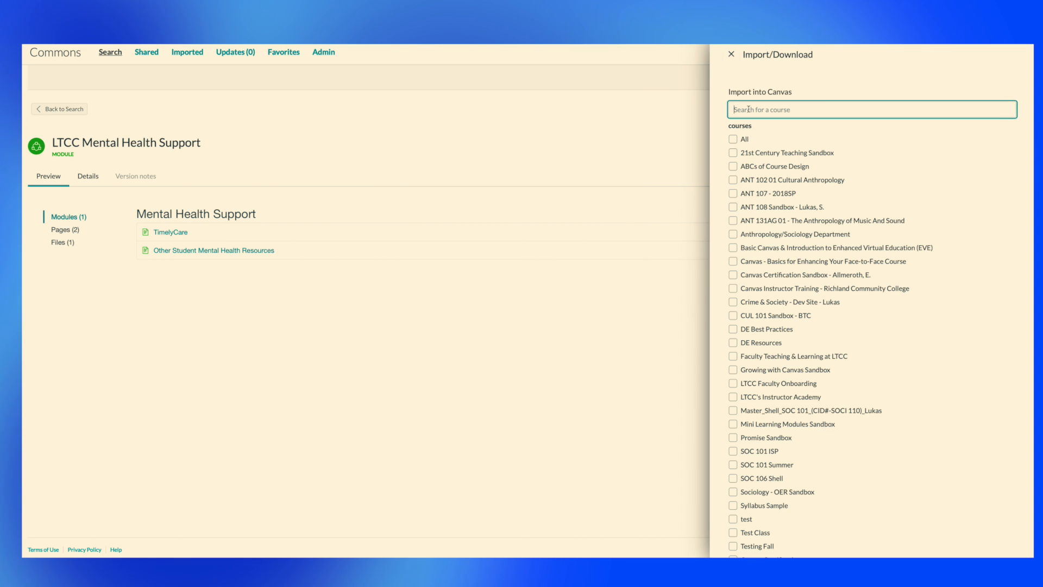
scroll(785, 392, "down", 3)
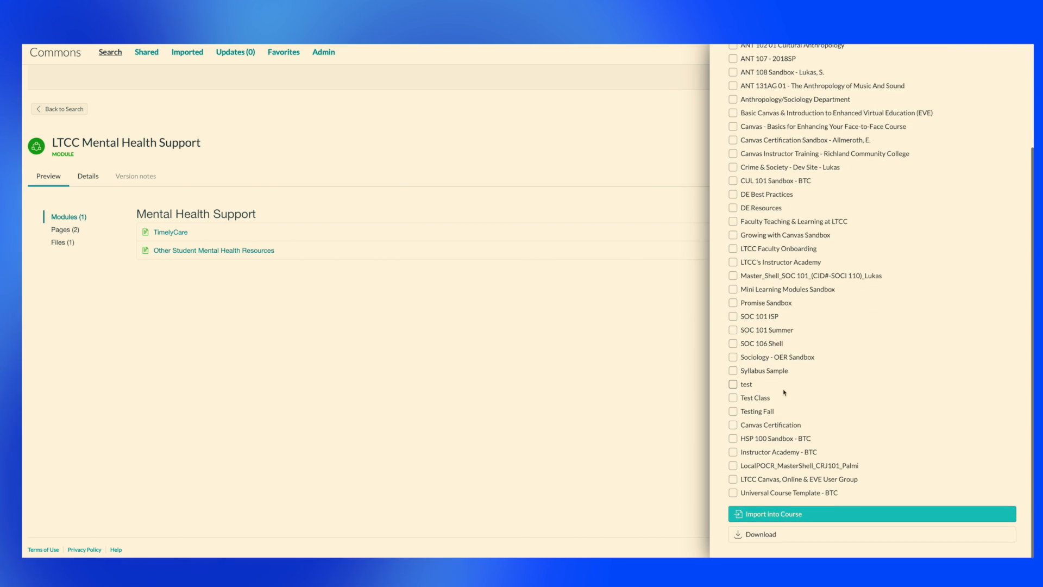
scroll(785, 392, "up", 3)
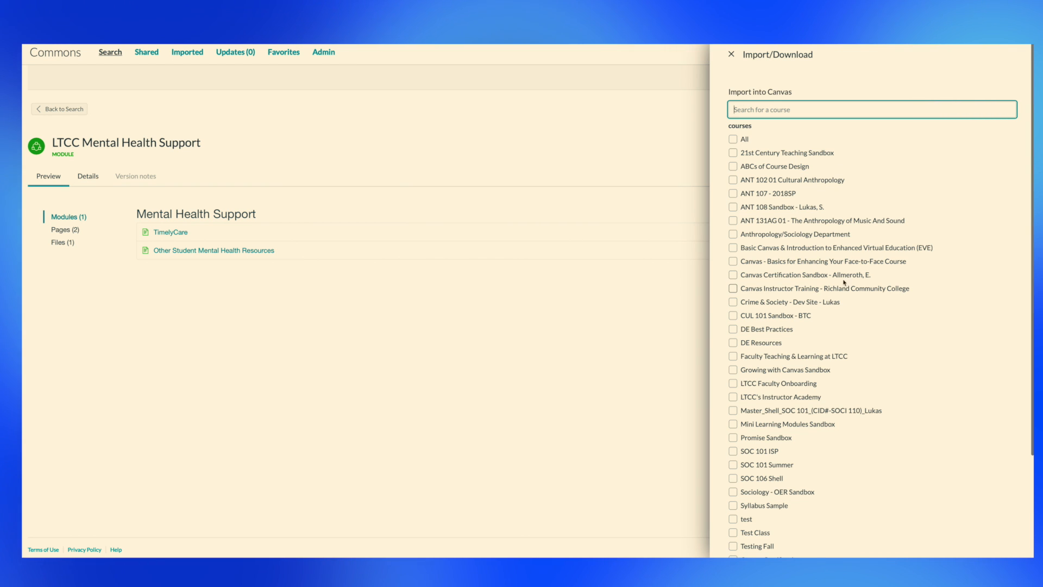
left_click(733, 221)
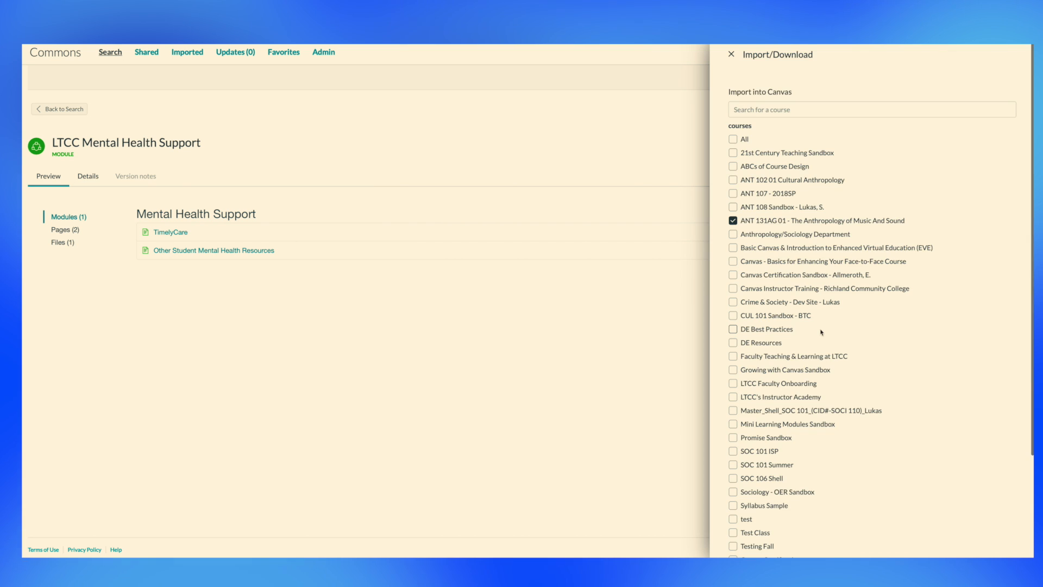
scroll(821, 332, "down", 3)
scroll(821, 333, "up", 3)
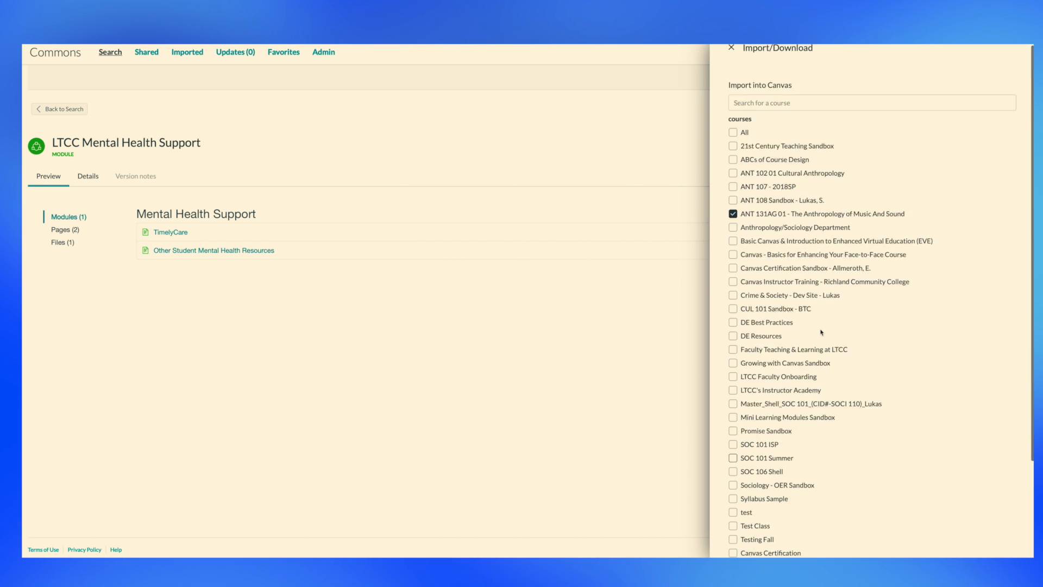
scroll(821, 333, "down", 5)
scroll(822, 333, "up", 5)
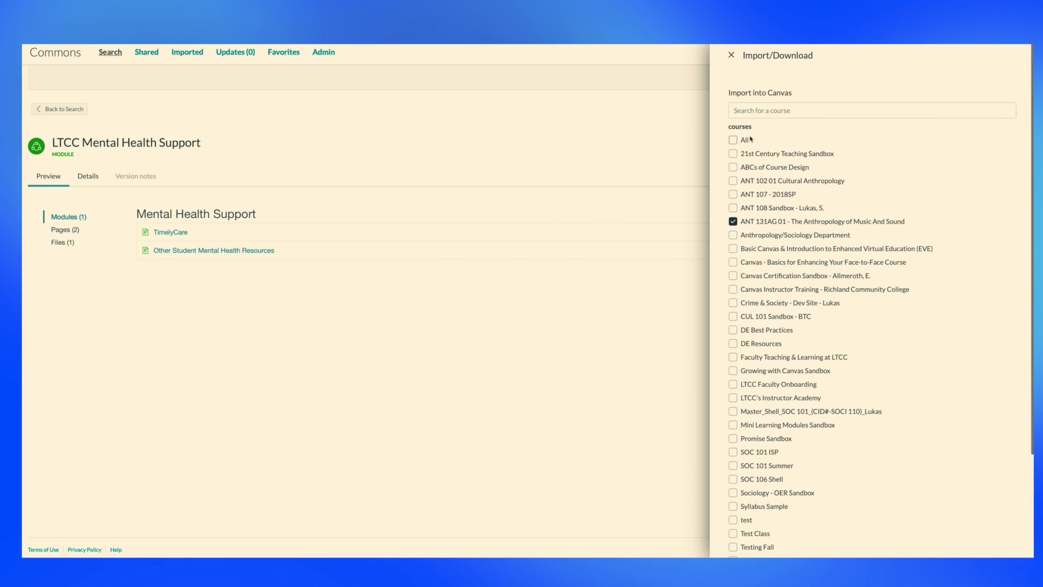
scroll(784, 293, "down", 3)
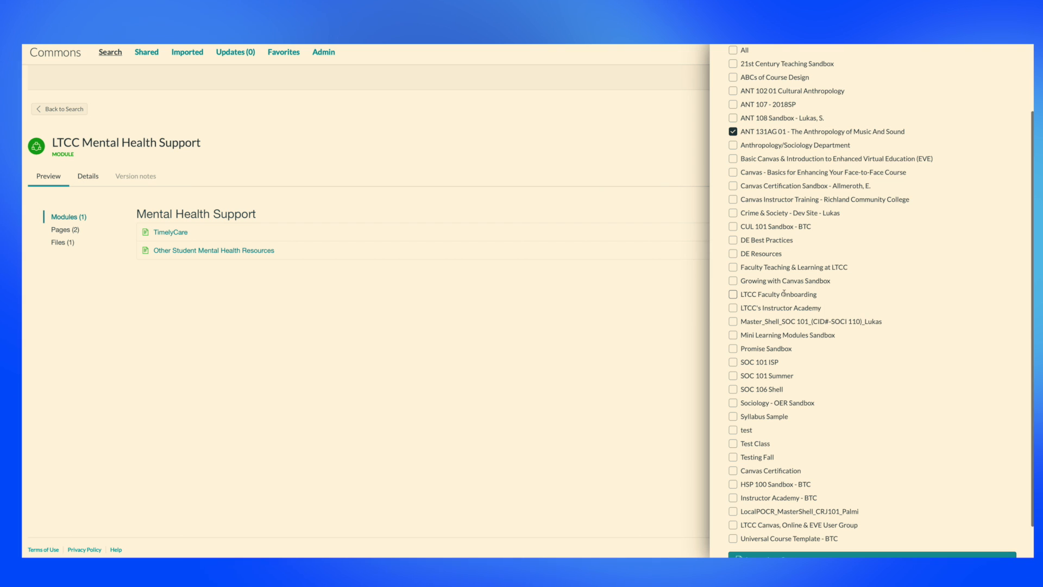
scroll(784, 293, "down", 2)
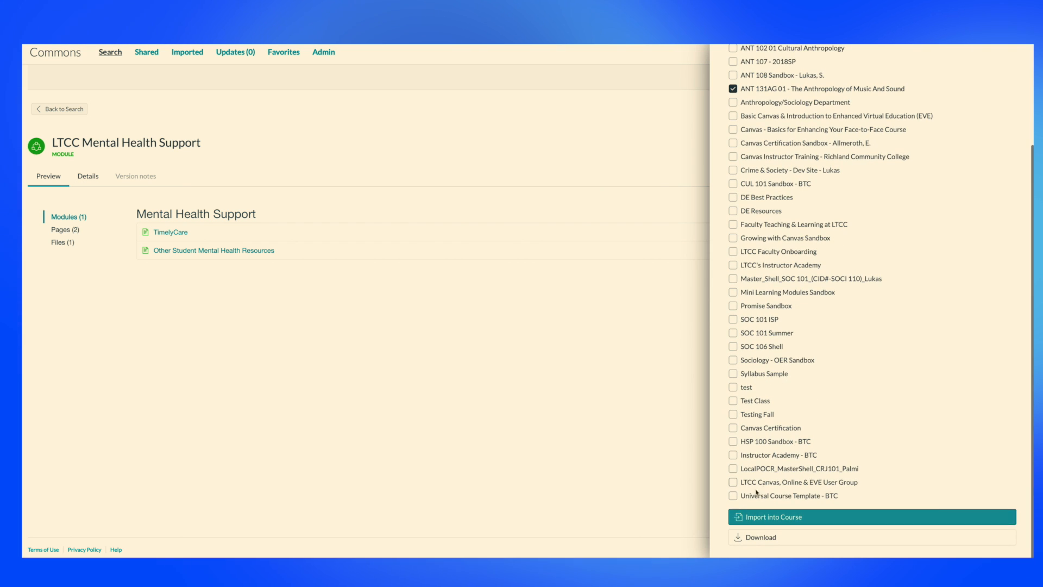
left_click(742, 515)
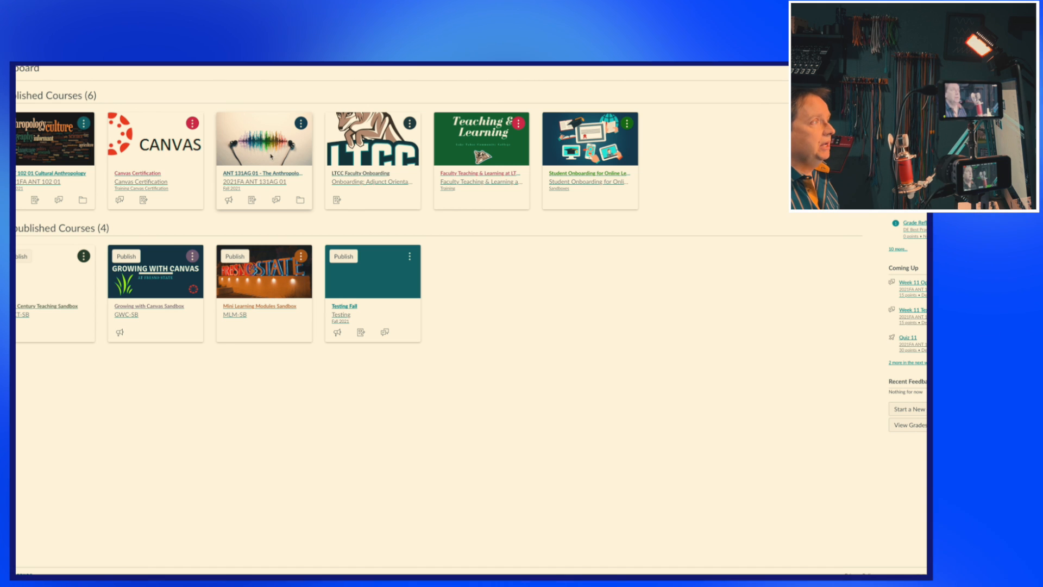
Step: Open the ANT 131AG 01 course and review the imported TimelyCare and Other Student Mental Health Resources pages
left_click(272, 156)
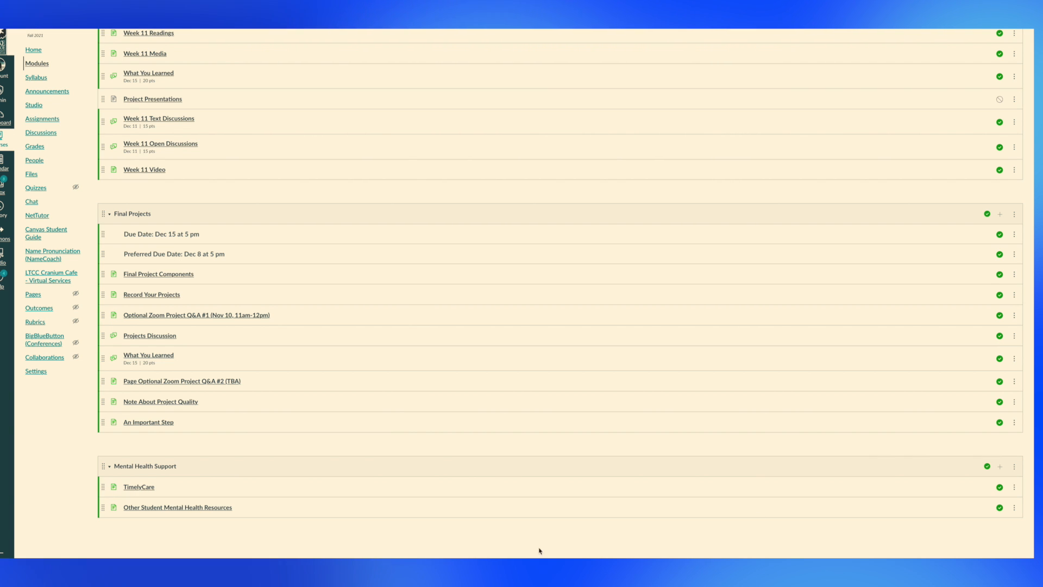
left_click(136, 488)
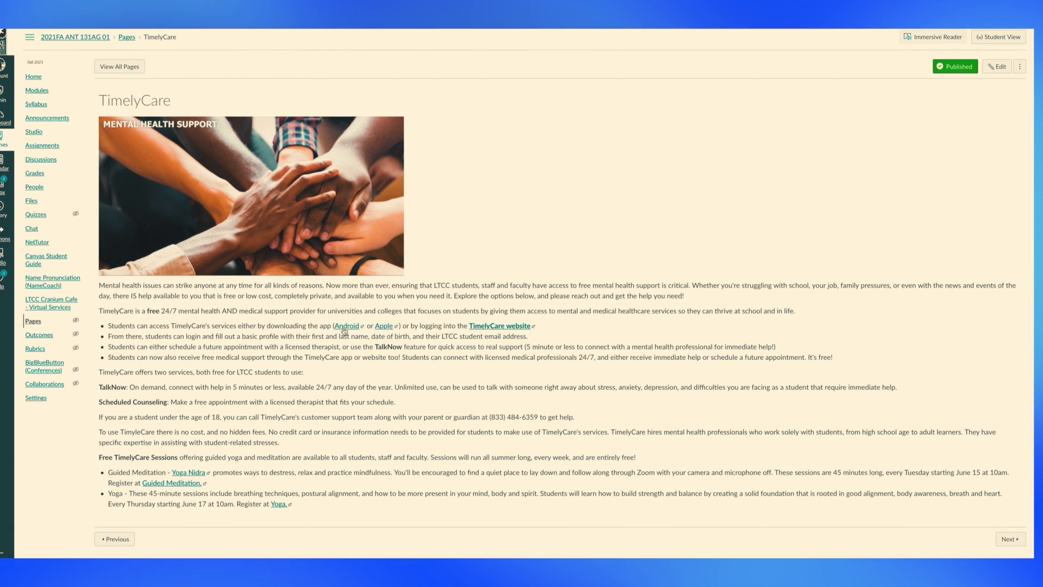
left_click(1006, 540)
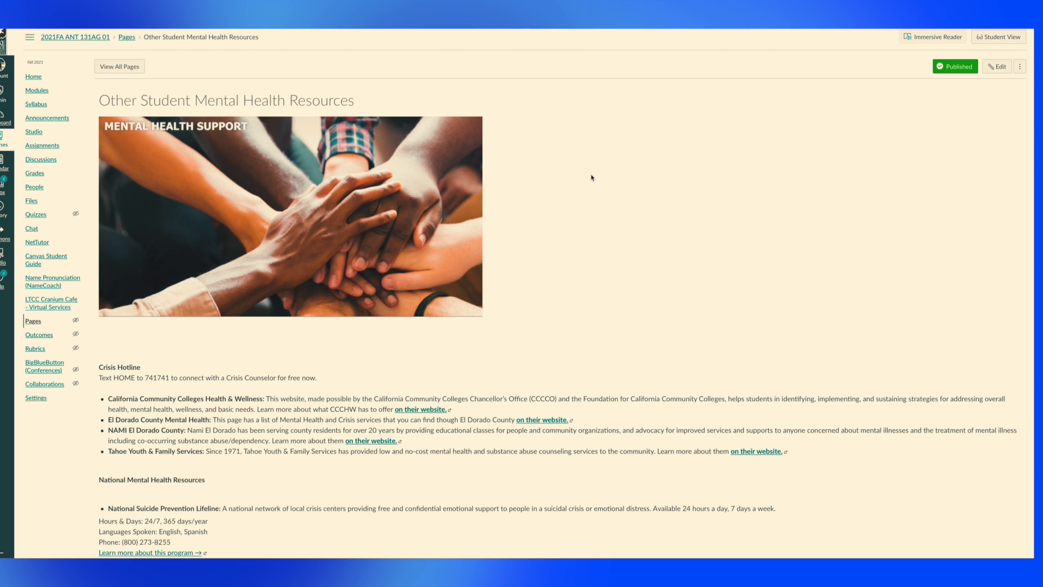
scroll(608, 291, "down", 3)
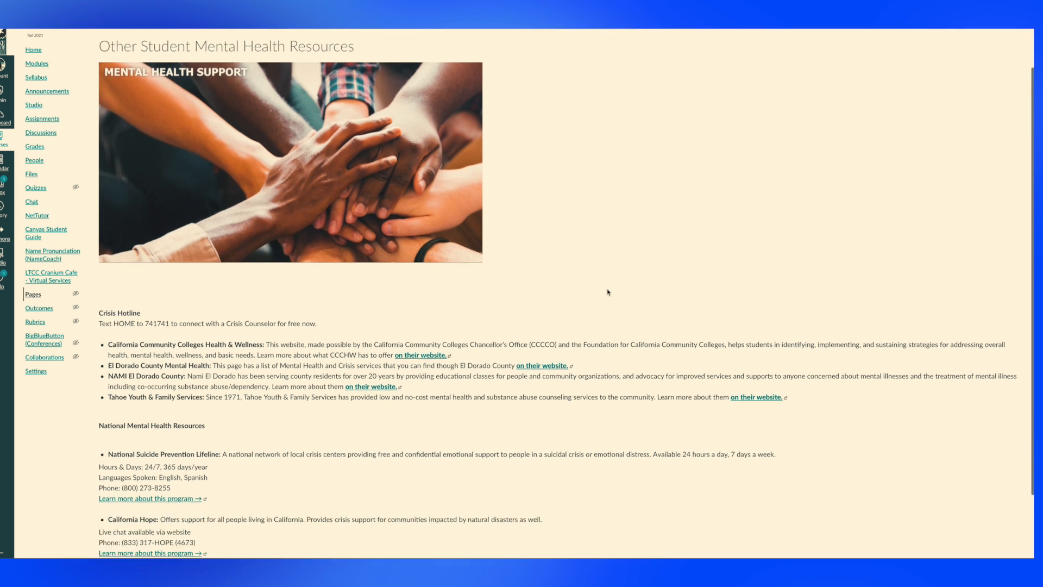
scroll(607, 292, "up", 3)
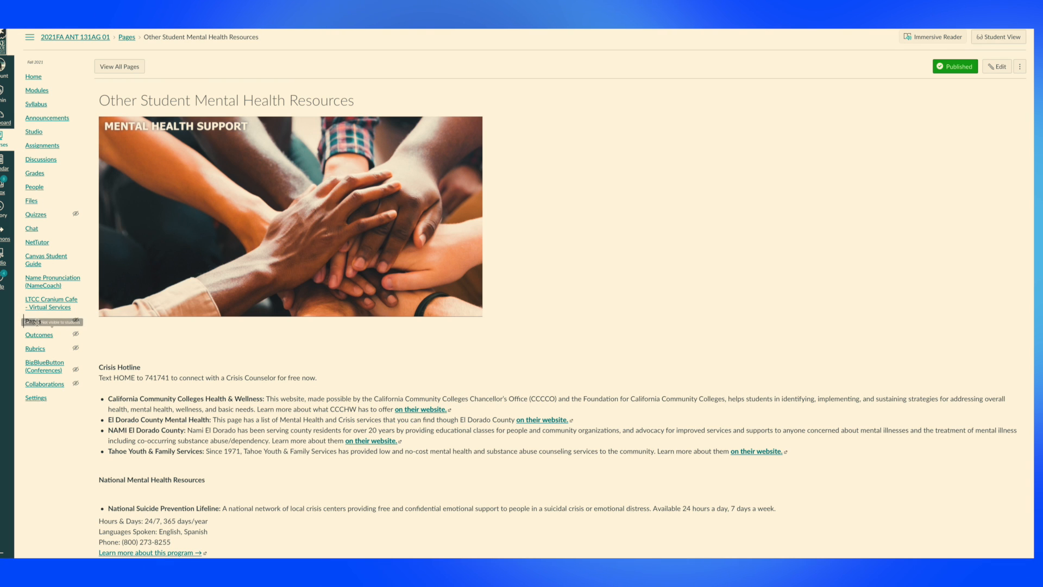
Step: Sort the course's full page list by creation date, then review the TimelyCare page in its editor without saving
left_click(113, 67)
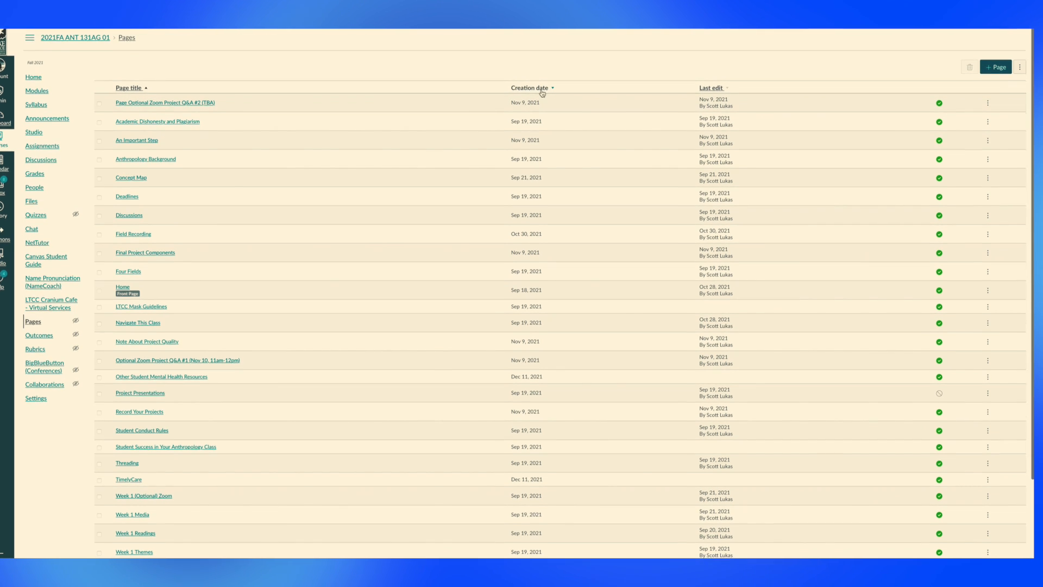
left_click(530, 88)
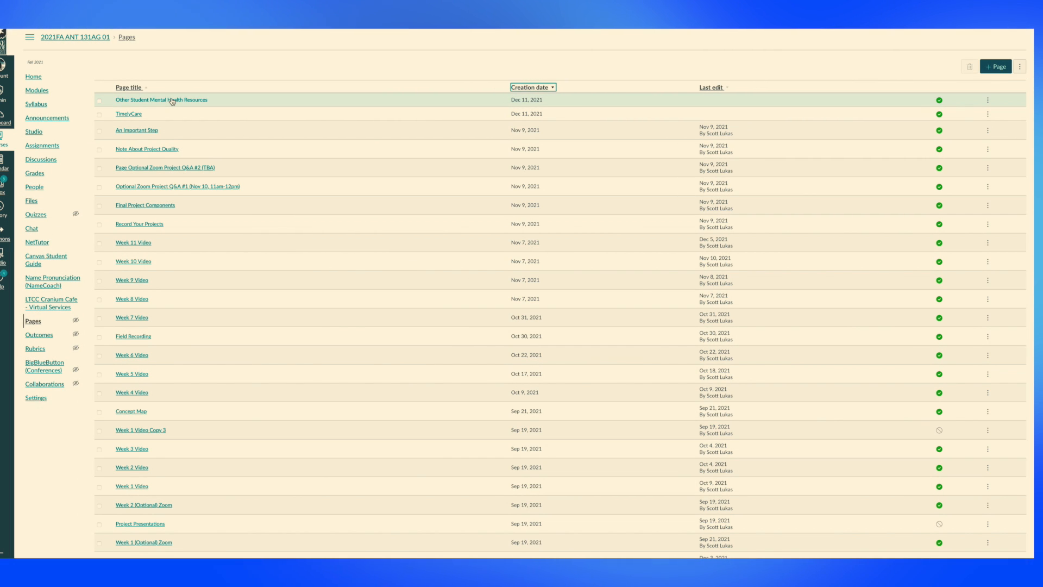
left_click(131, 113)
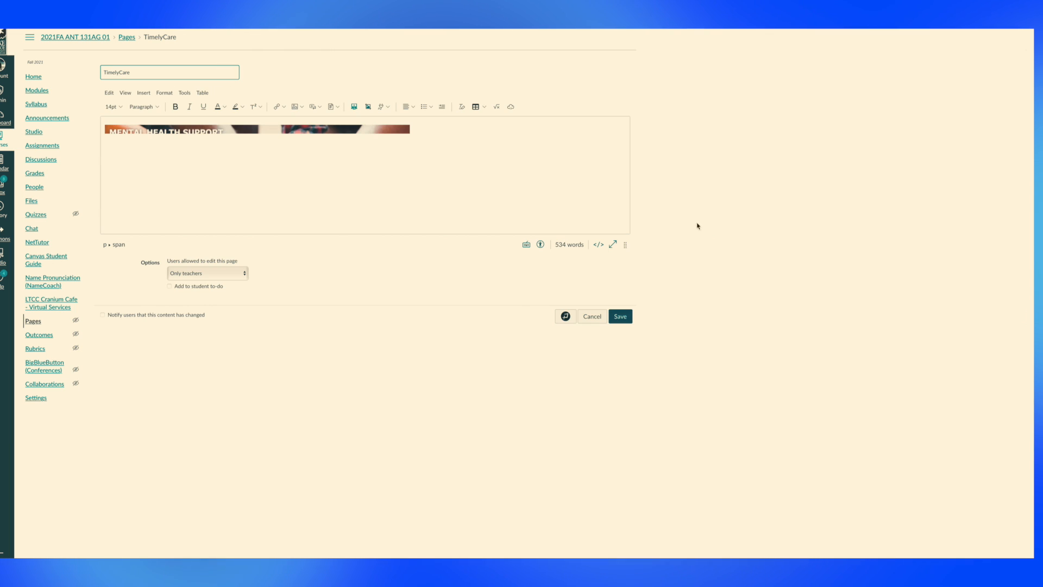
scroll(601, 161, "down", 7)
scroll(561, 164, "down", 5)
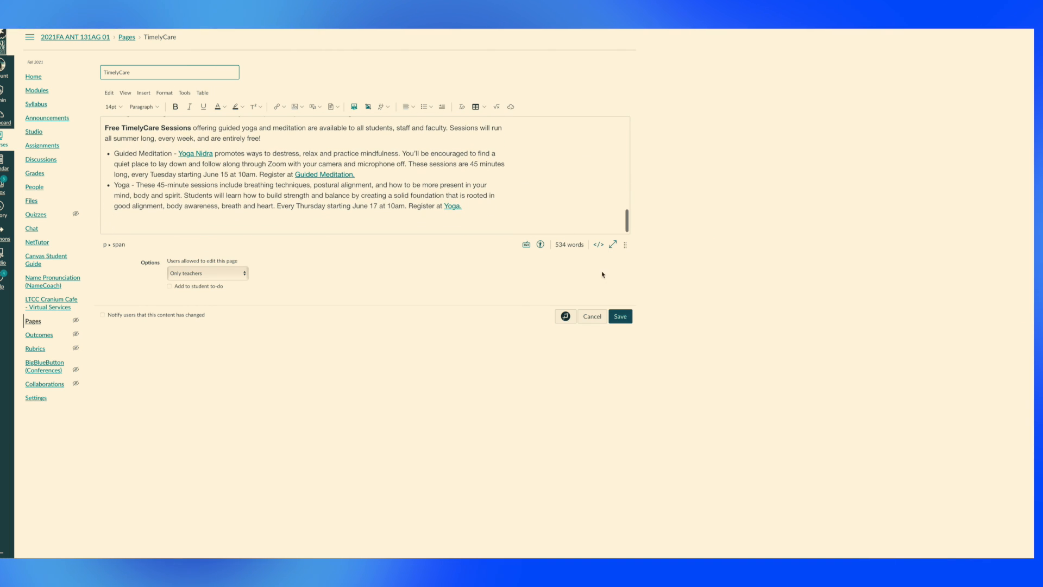
left_click(592, 317)
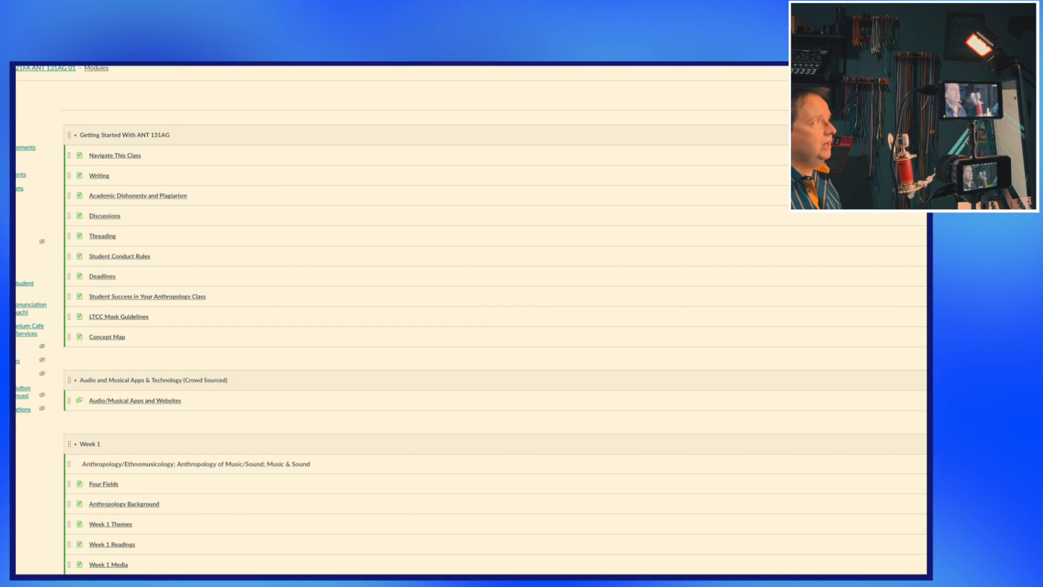
Step: Move the Mental Health Support module to the top of the course's modules
scroll(177, 223, "down", 2)
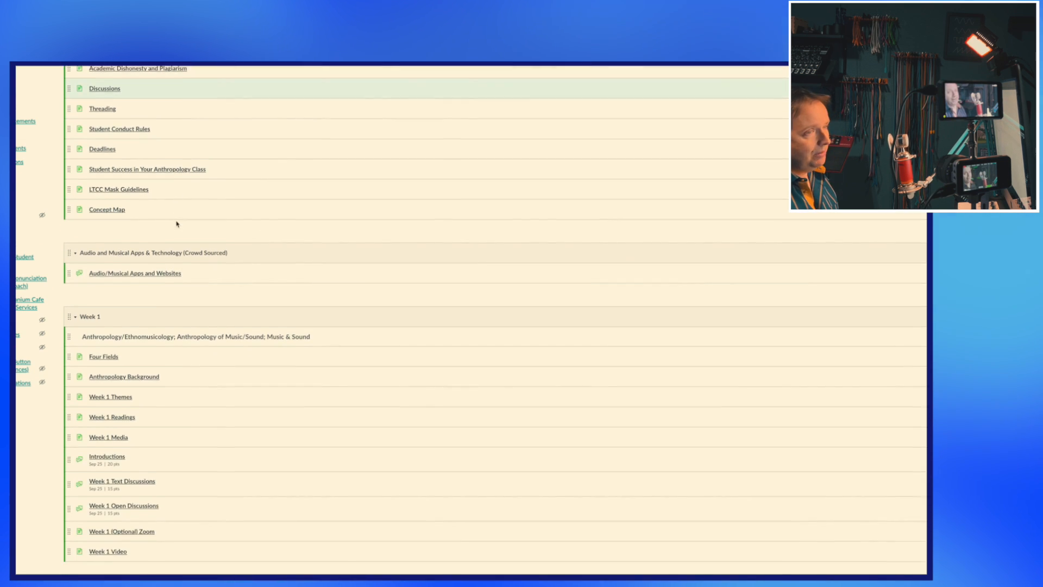
scroll(176, 223, "down", 20)
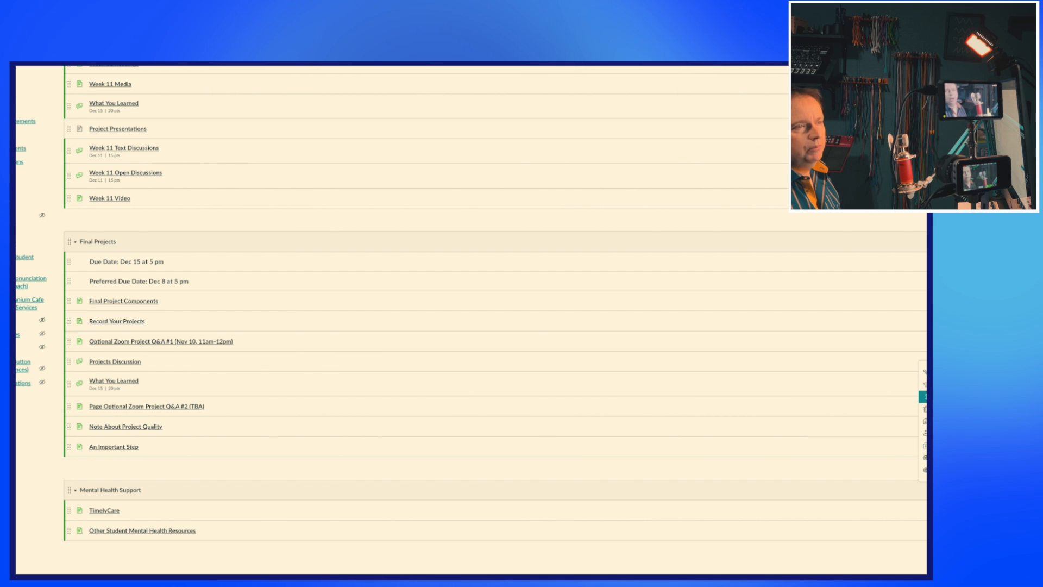
left_click(926, 397)
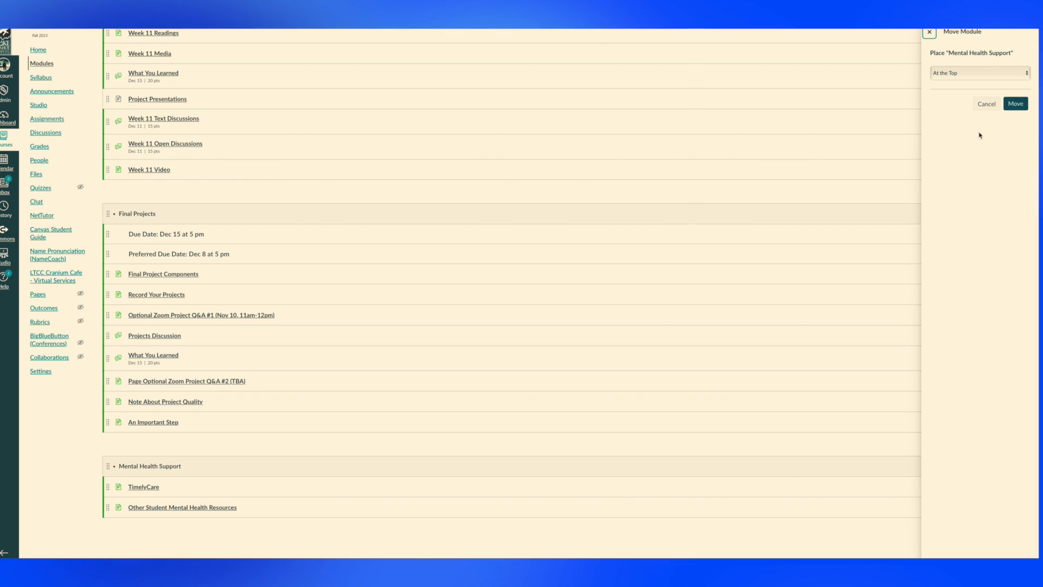
left_click(952, 74)
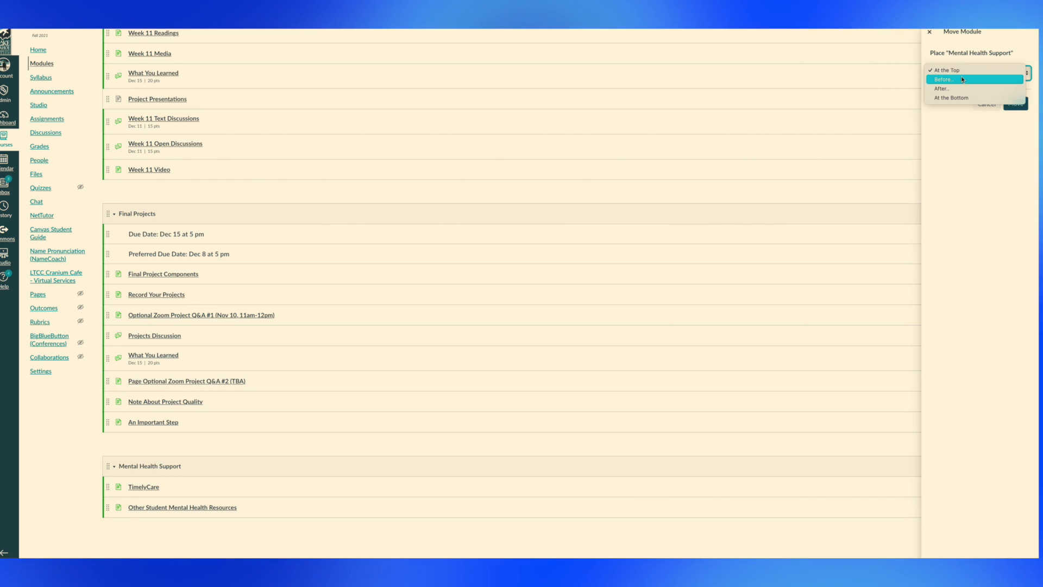
left_click(948, 70)
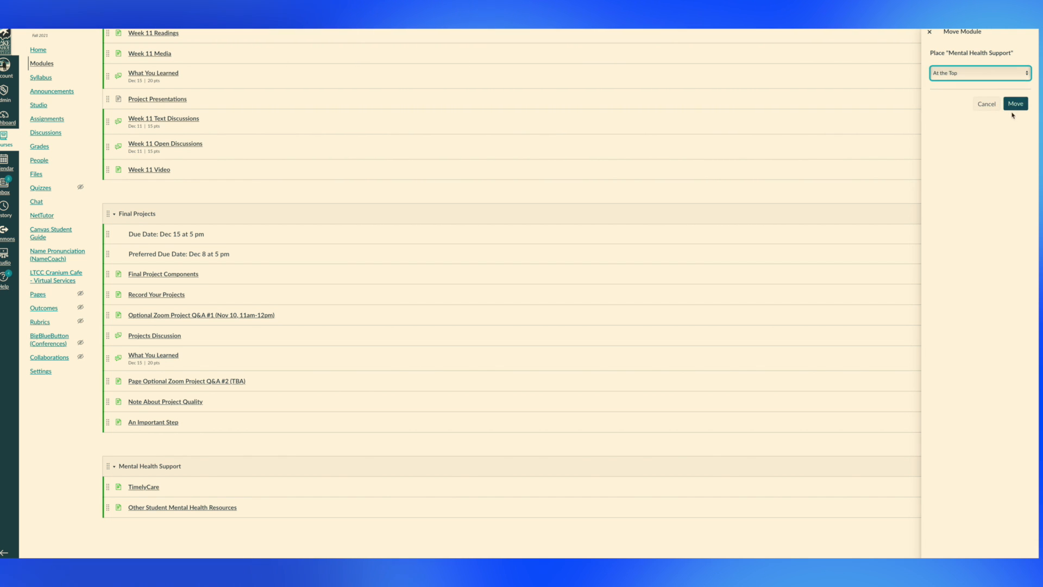
left_click(1015, 104)
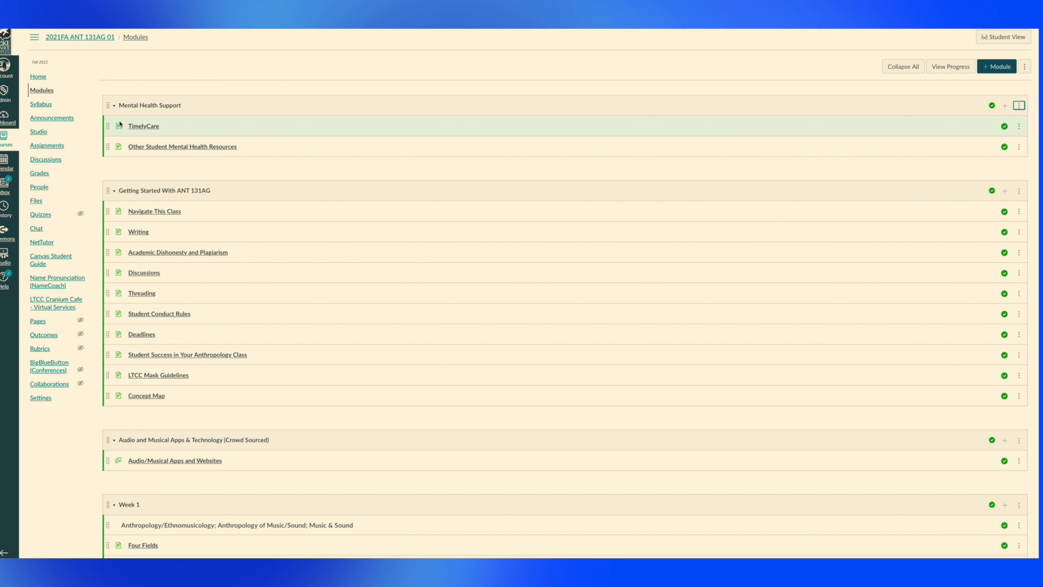
Step: Move TimelyCare and Other Student Mental Health Resources into the Getting Started With ANT 131AG module, directly below Navigate This Class
left_click_drag(153, 128, 150, 231)
mouse_move(113, 128)
left_mouse_down()
mouse_move(114, 234)
mouse_move(110, 192)
left_mouse_up()
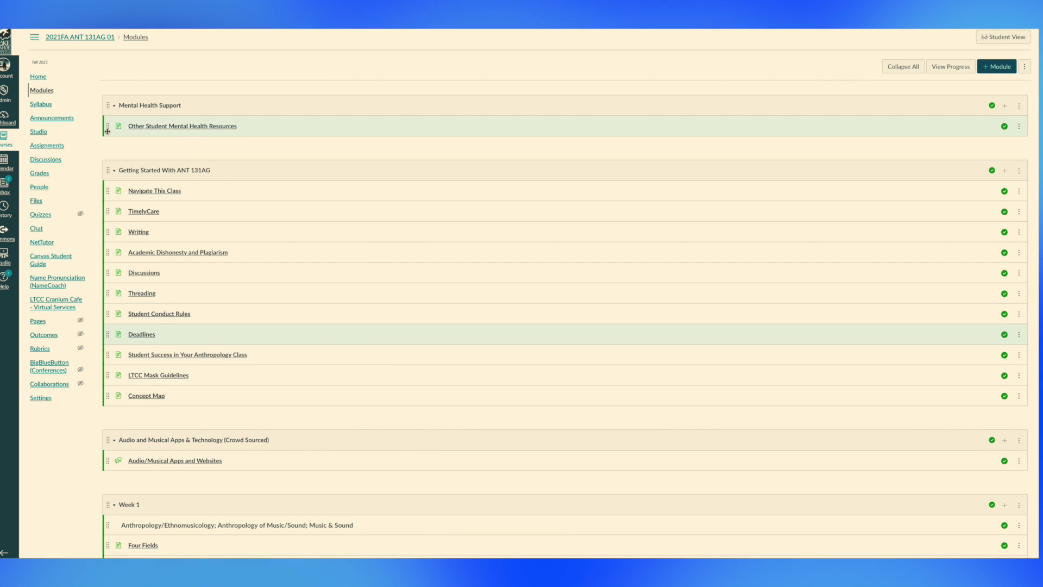
left_click_drag(107, 131, 109, 217)
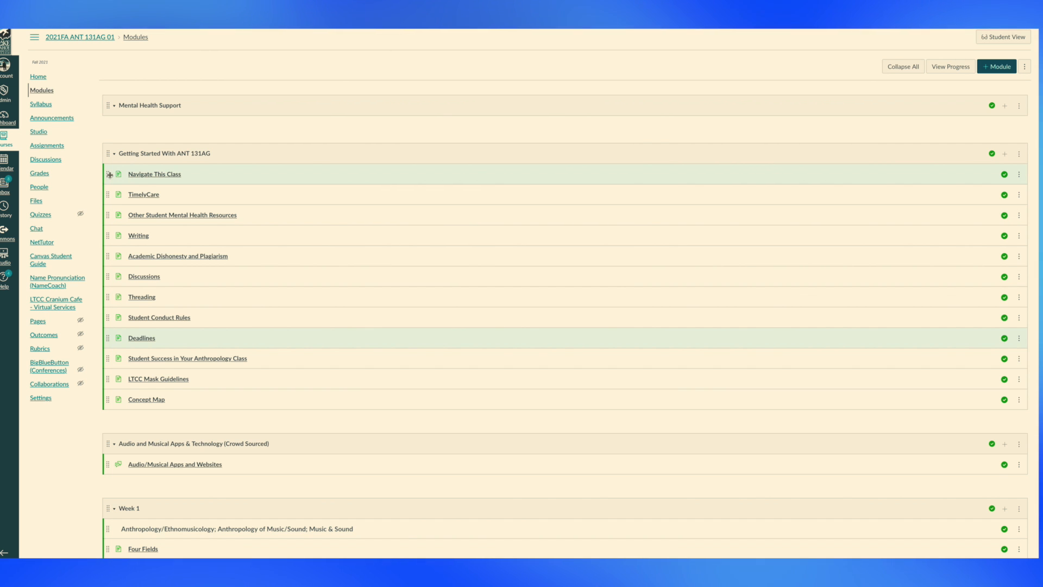
Step: Return TimelyCare and Other Student Mental Health Resources to the Mental Health Support module, keeping Navigate This Class in Getting Started With ANT 131AG
left_click_drag(108, 168, 110, 125)
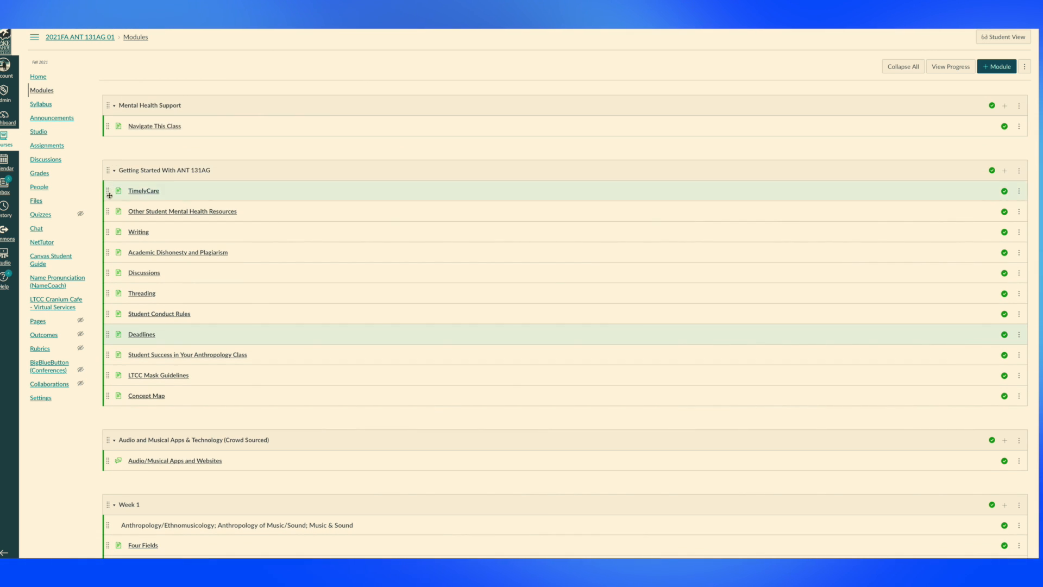
mouse_move(107, 192)
left_mouse_down()
mouse_move(111, 130)
mouse_move(119, 231)
left_mouse_up()
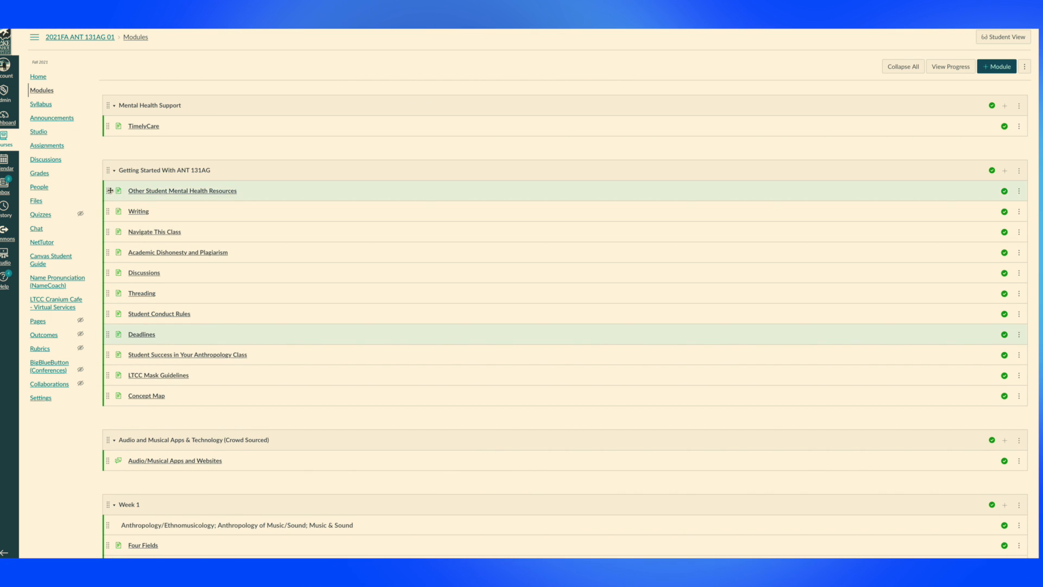
left_click_drag(109, 188, 111, 145)
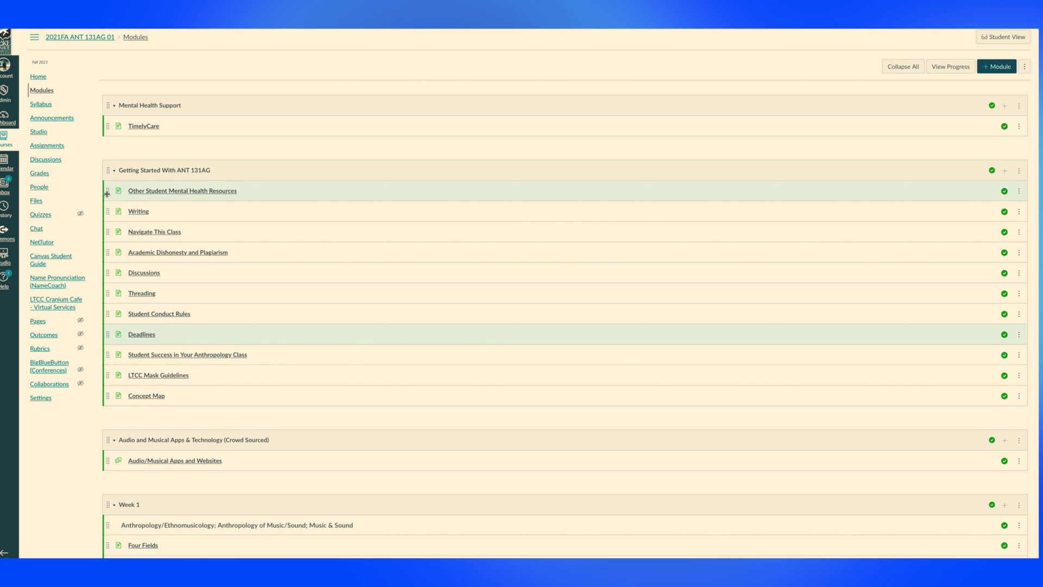
left_click_drag(107, 192, 112, 126)
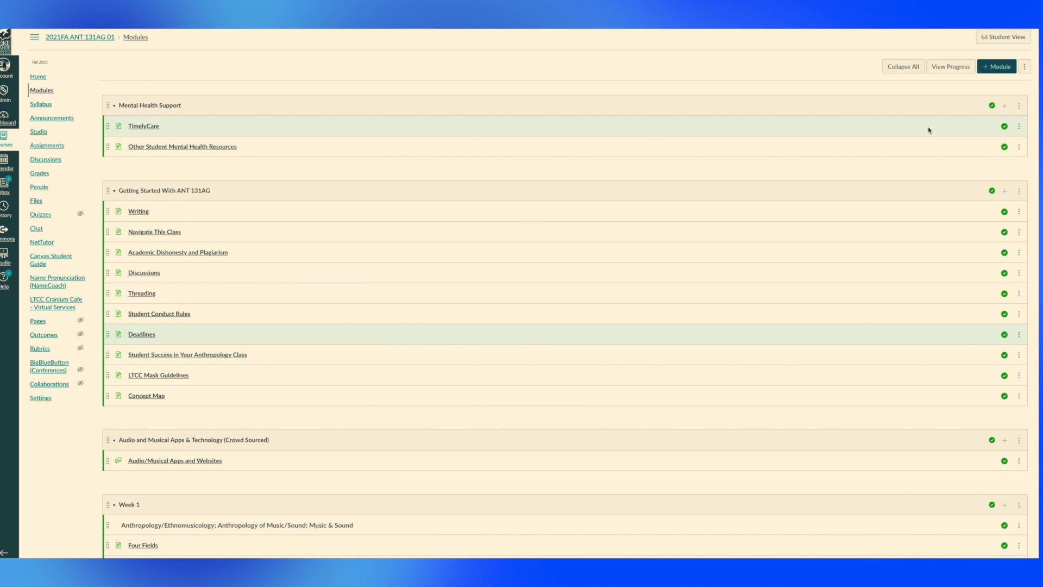
Step: Add the existing TimelyCare page, without indentation, to the Getting Started With ANT 131AG module
left_click(1006, 193)
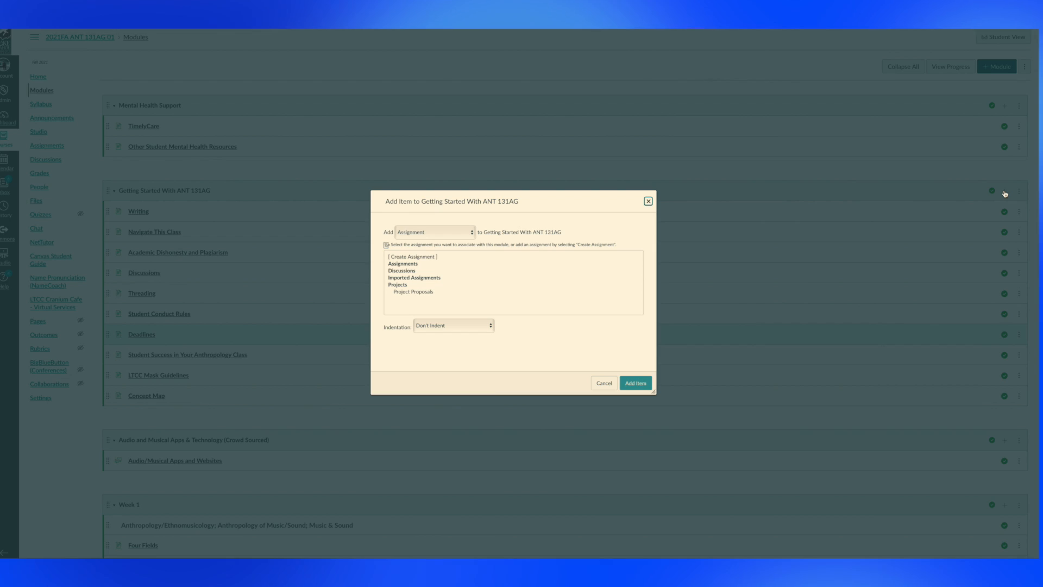
left_click(426, 233)
left_click(429, 259)
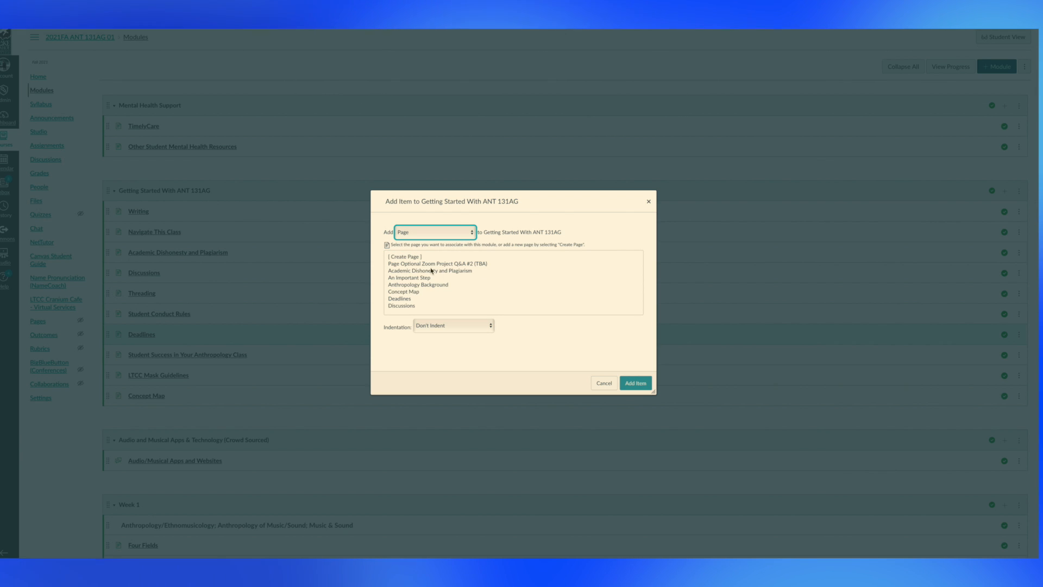
scroll(460, 288, "down", 15)
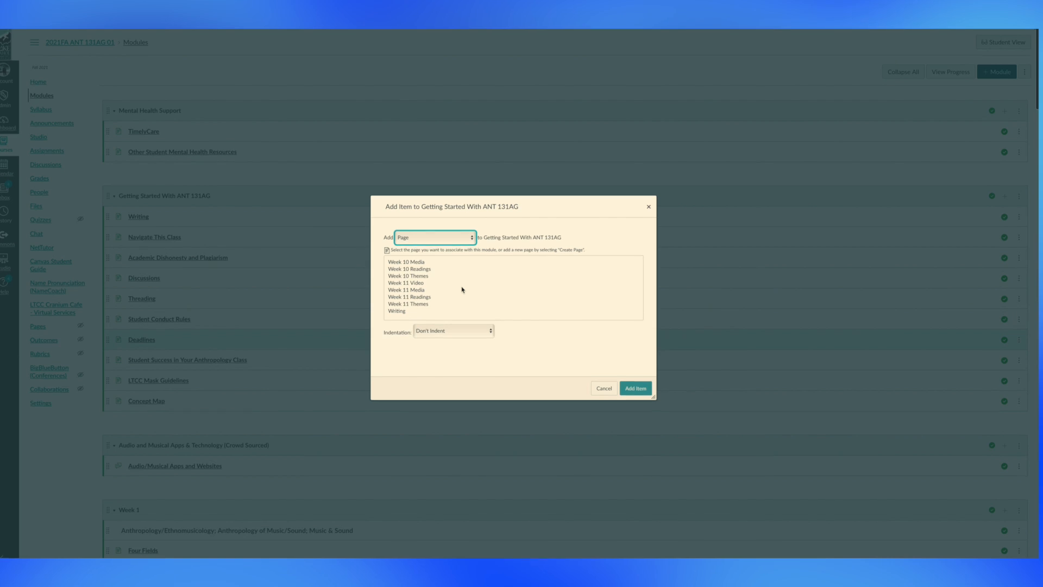
scroll(462, 289, "up", 15)
scroll(468, 285, "down", 2)
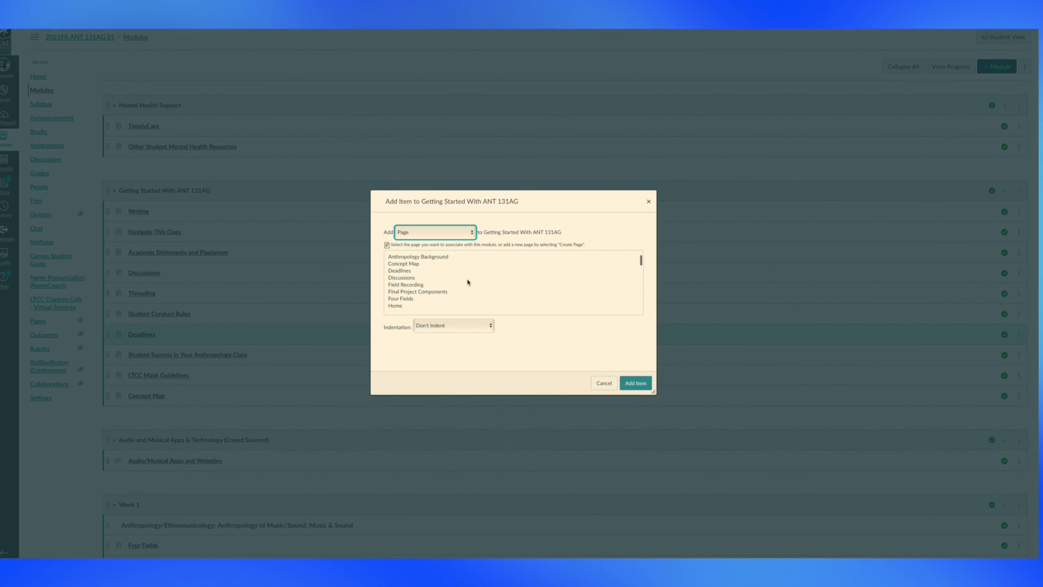
scroll(468, 282, "down", 10)
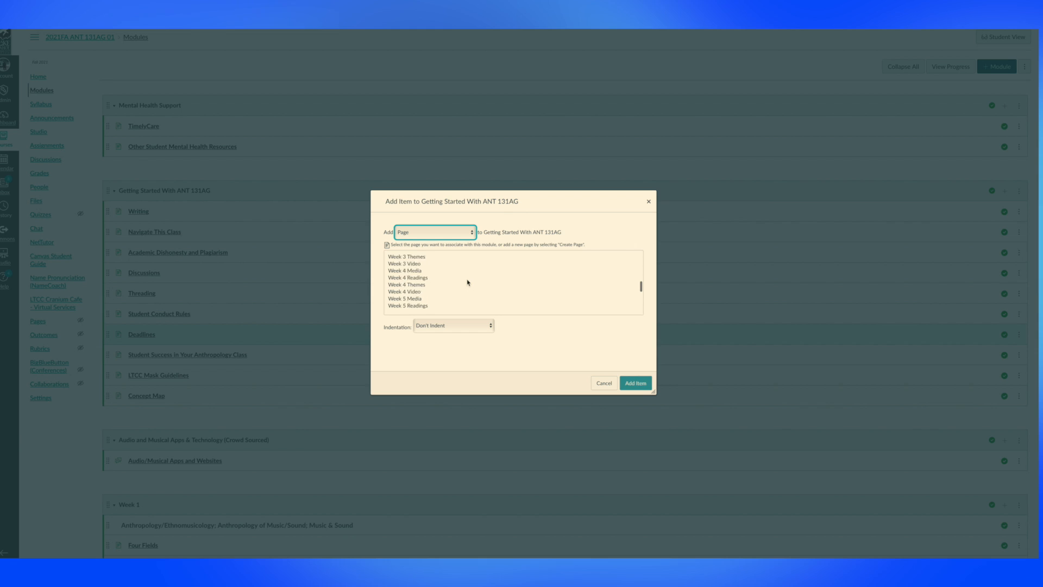
scroll(467, 282, "down", 2)
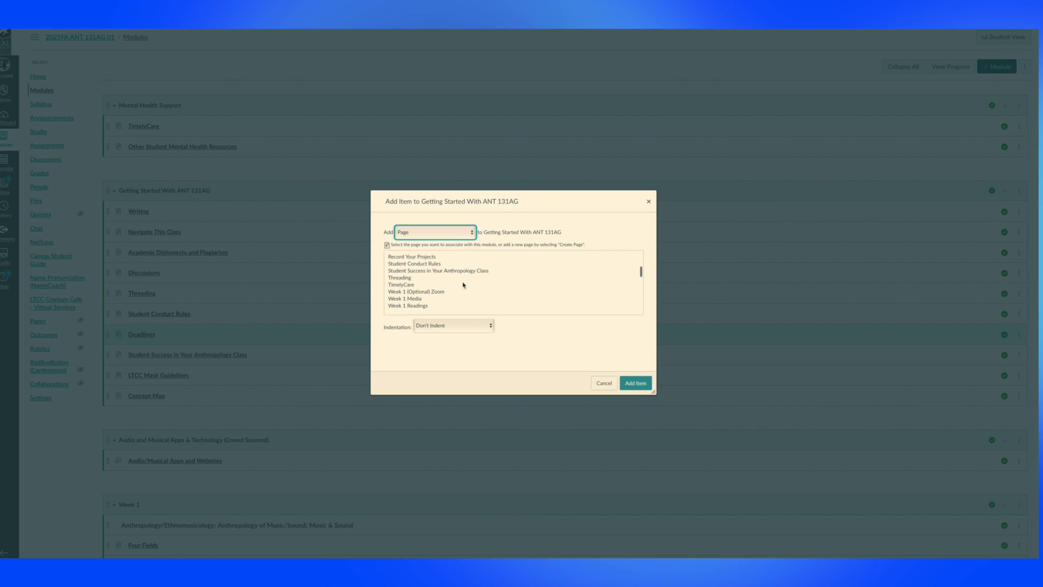
left_click(407, 287)
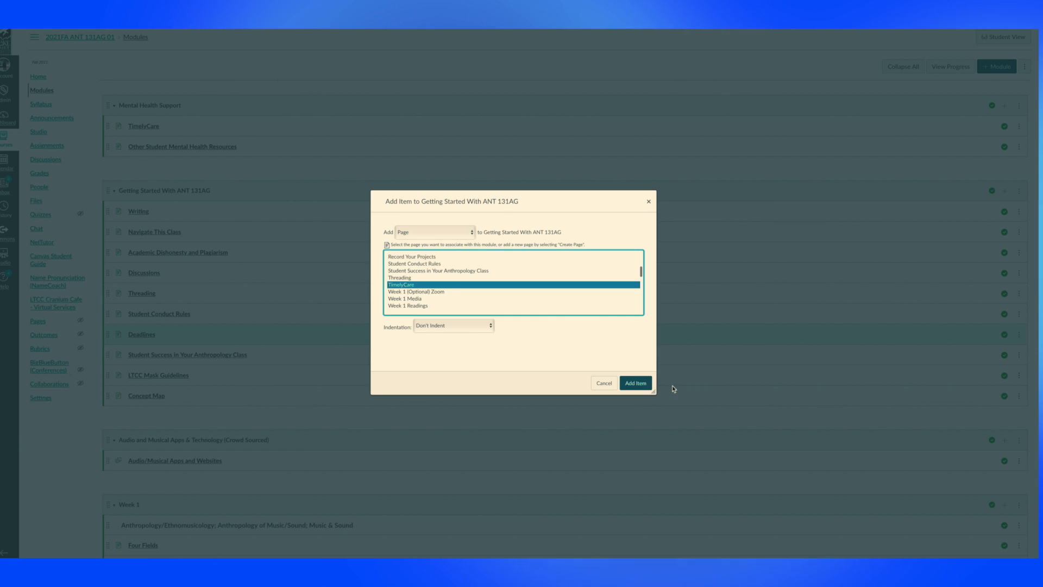
left_click(634, 383)
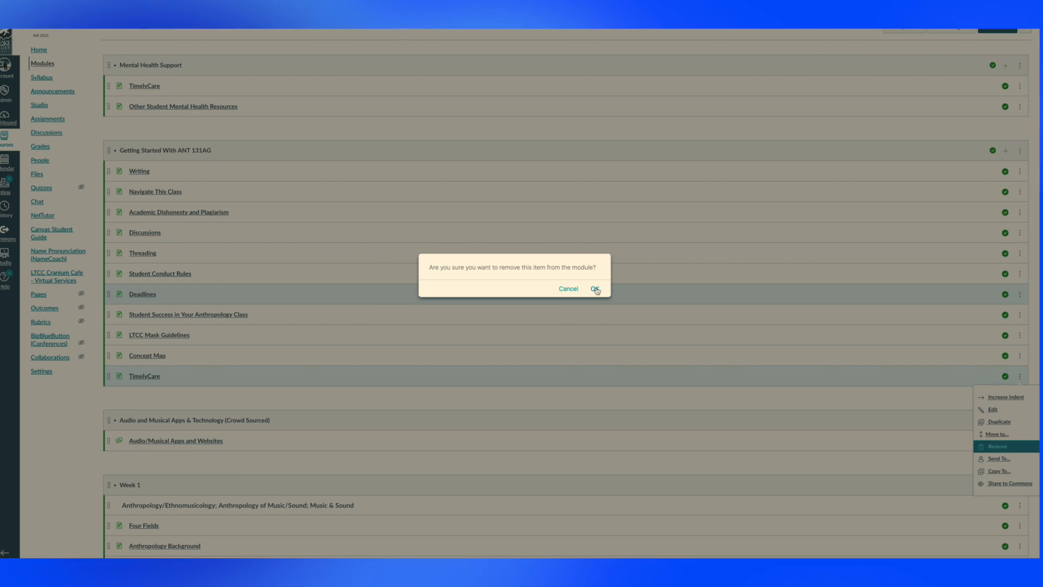
Step: Remove the added TimelyCare item from the end of the Getting Started With ANT 131AG module
left_click(597, 290)
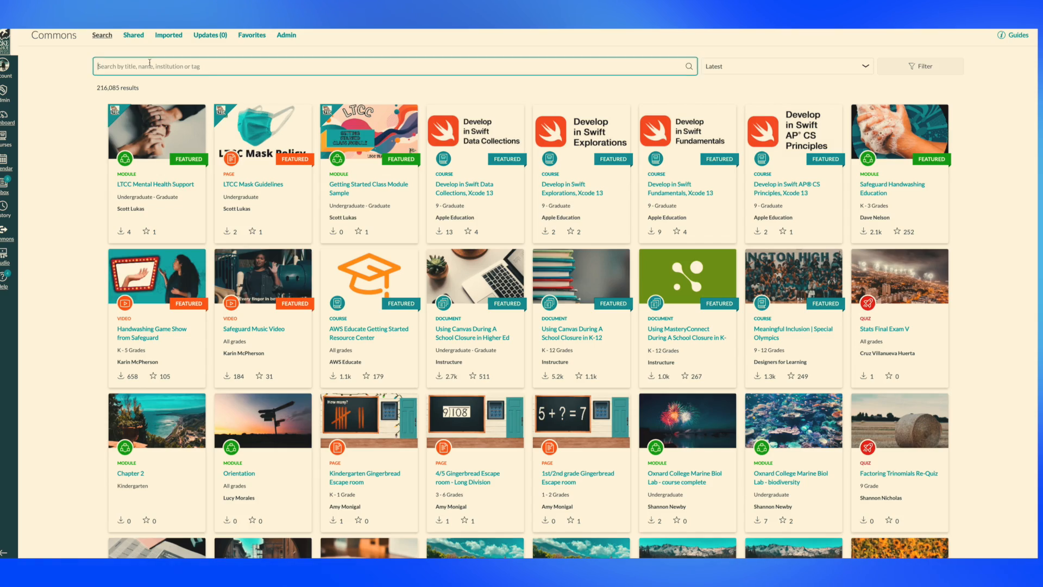
Step: Search Commons for LTCC and open the LTCC Mental Health Support module
key("Return")
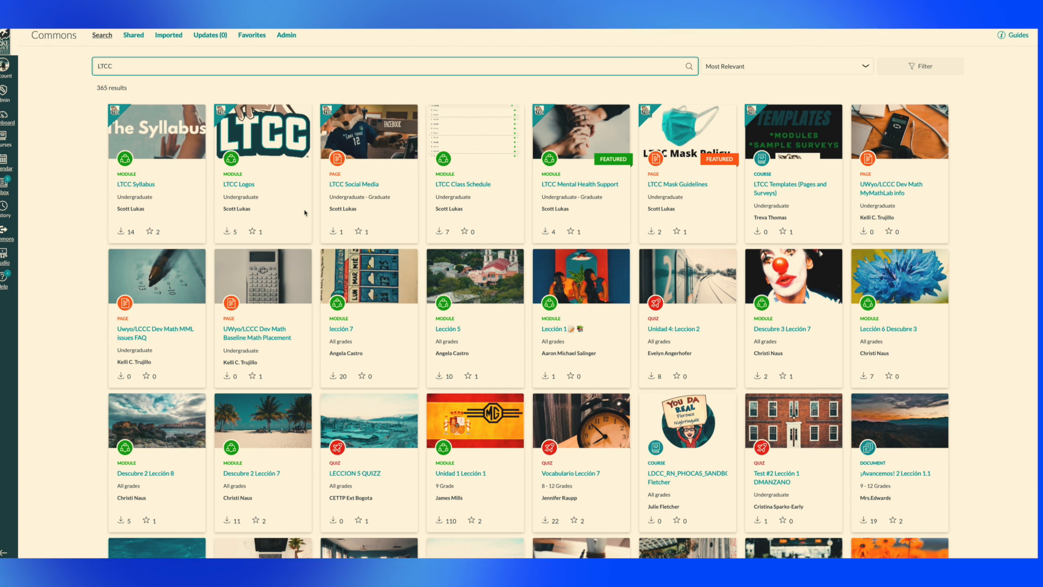
left_click(587, 185)
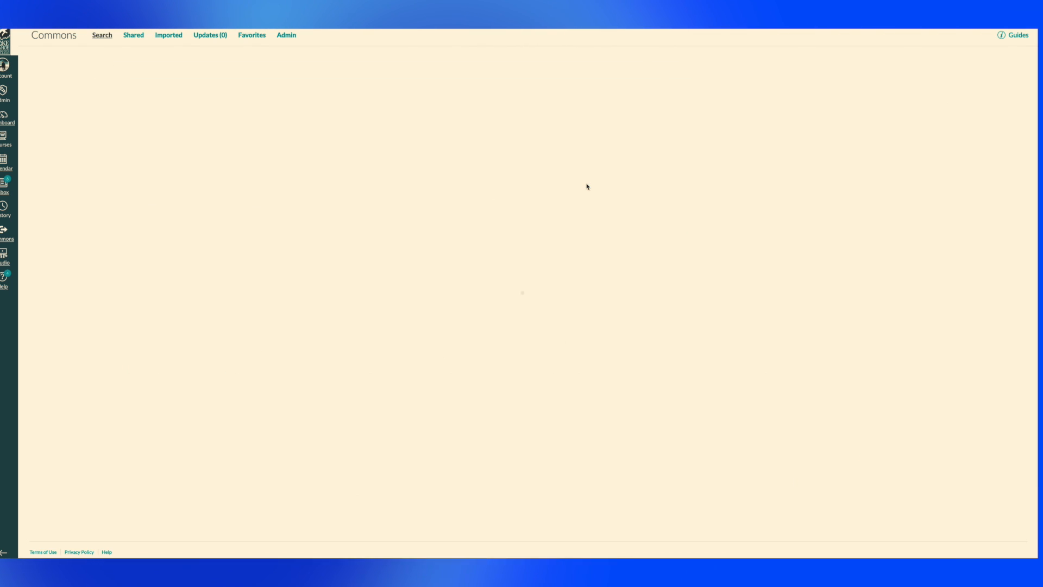